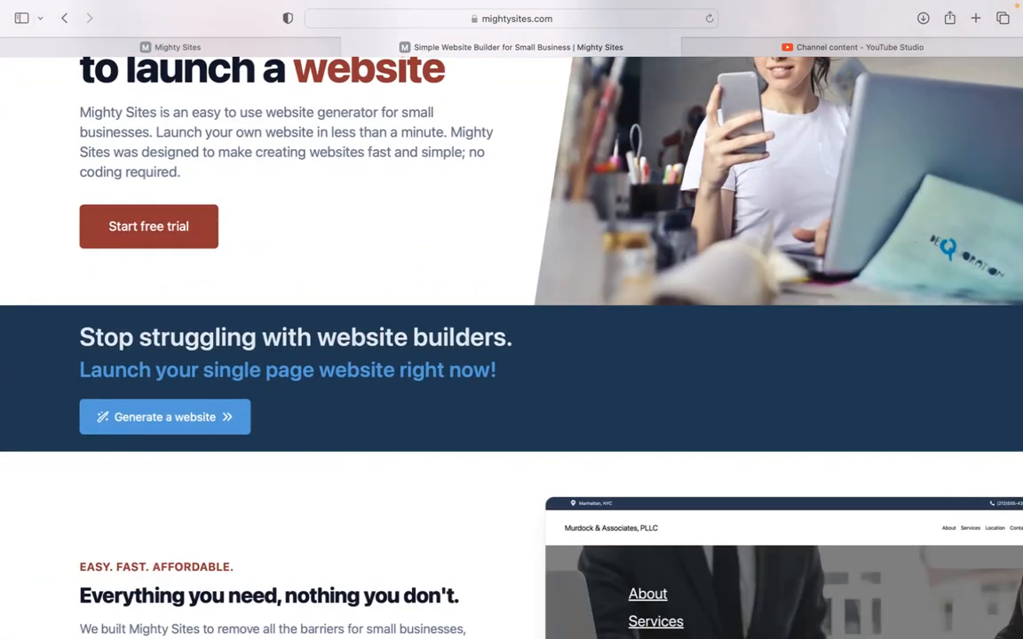
- Go to the Mighty Sites new-site page and look over the market choices
scroll(512, 346, "down", 3)
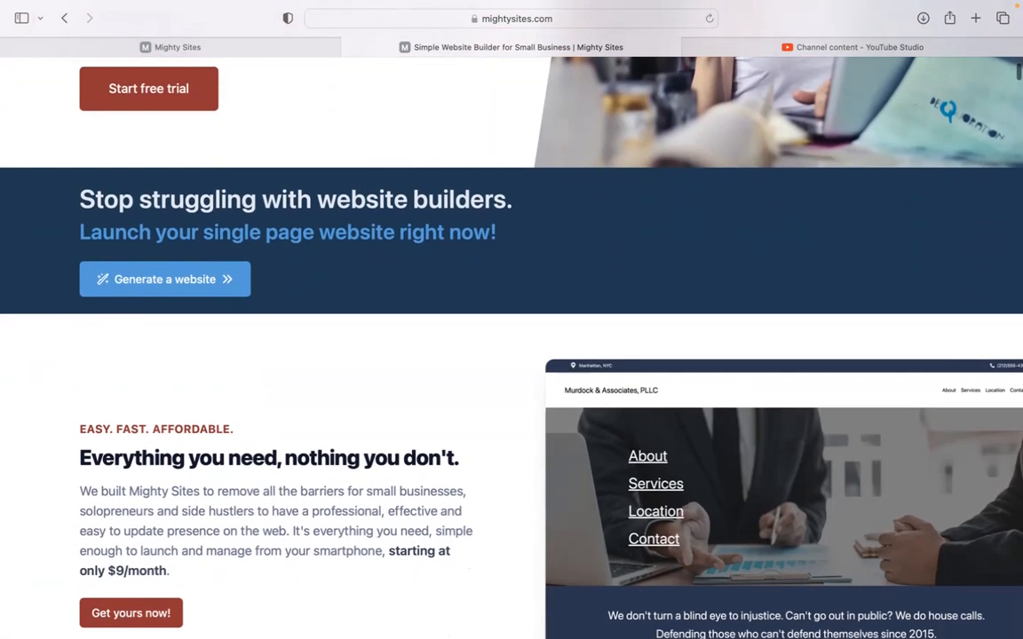
scroll(512, 346, "down", 2)
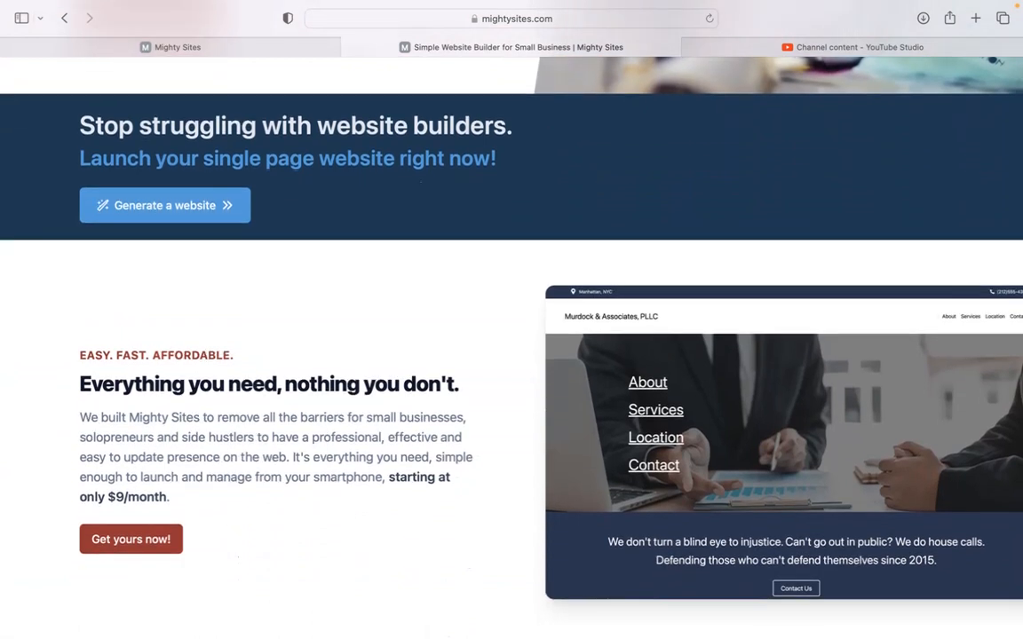
scroll(511, 347, "down", 2)
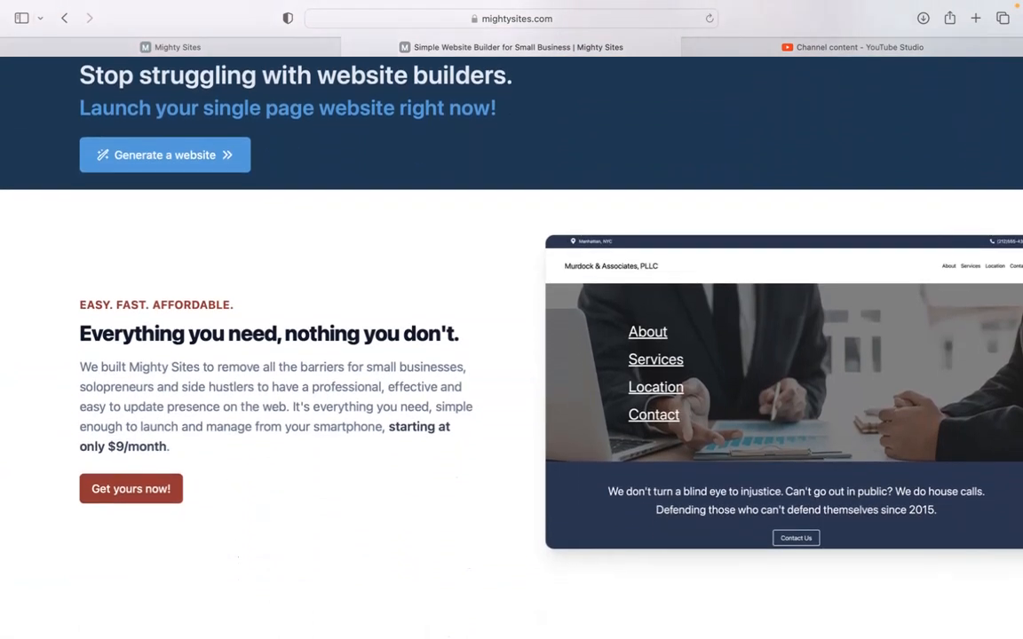
scroll(511, 347, "down", 3)
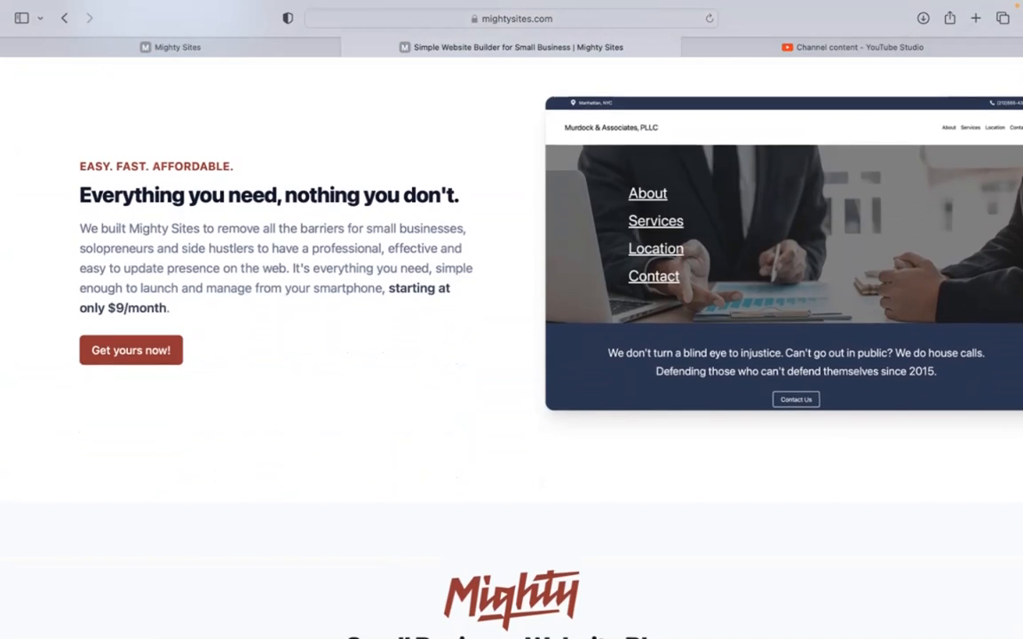
scroll(511, 347, "down", 3)
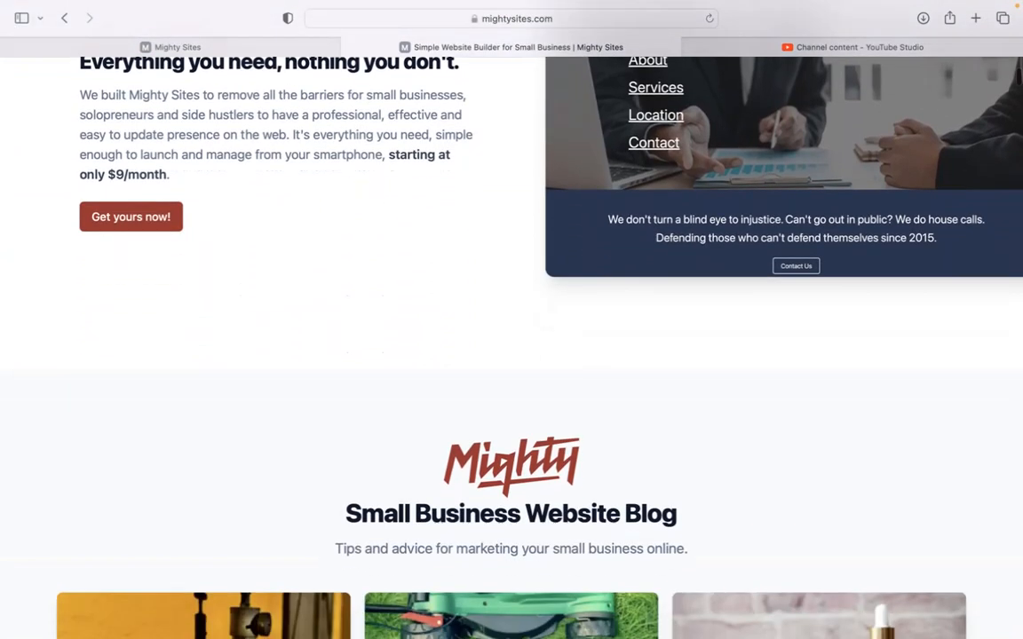
scroll(511, 347, "down", 1)
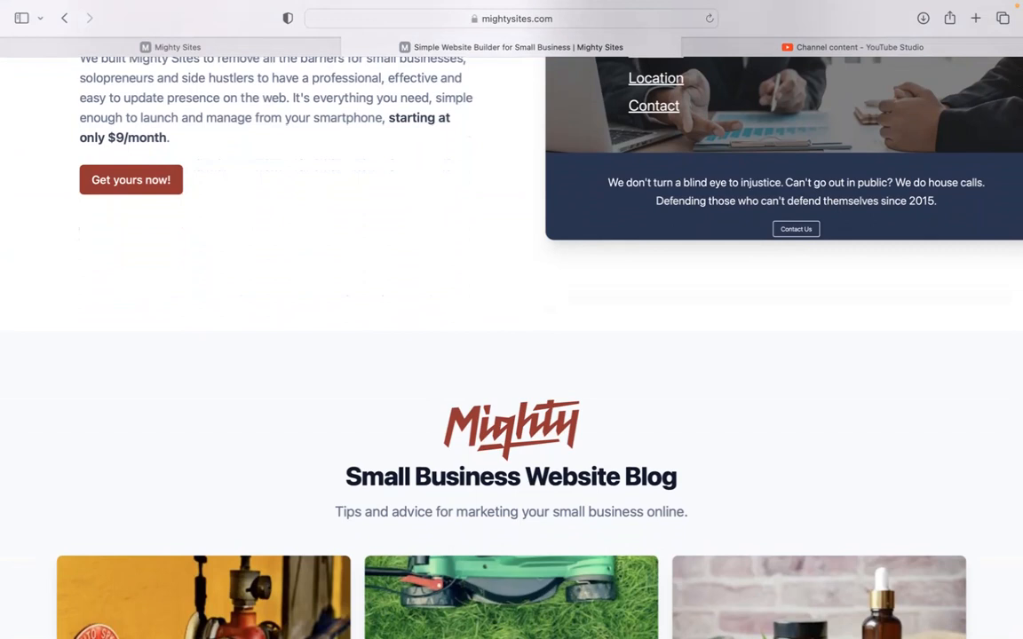
scroll(512, 346, "down", 6)
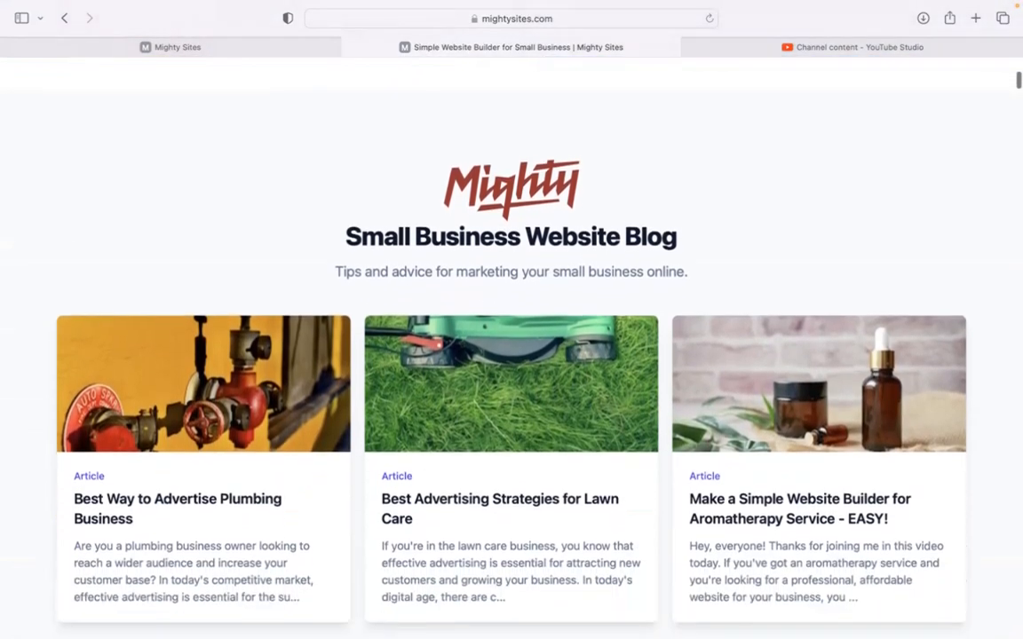
scroll(512, 347, "down", 6)
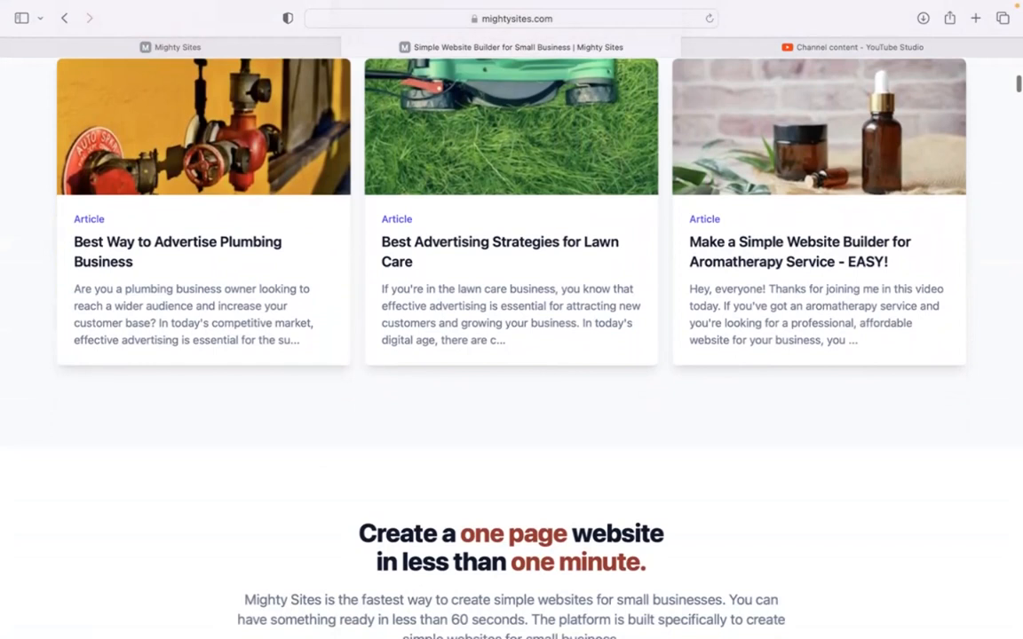
scroll(512, 346, "down", 6)
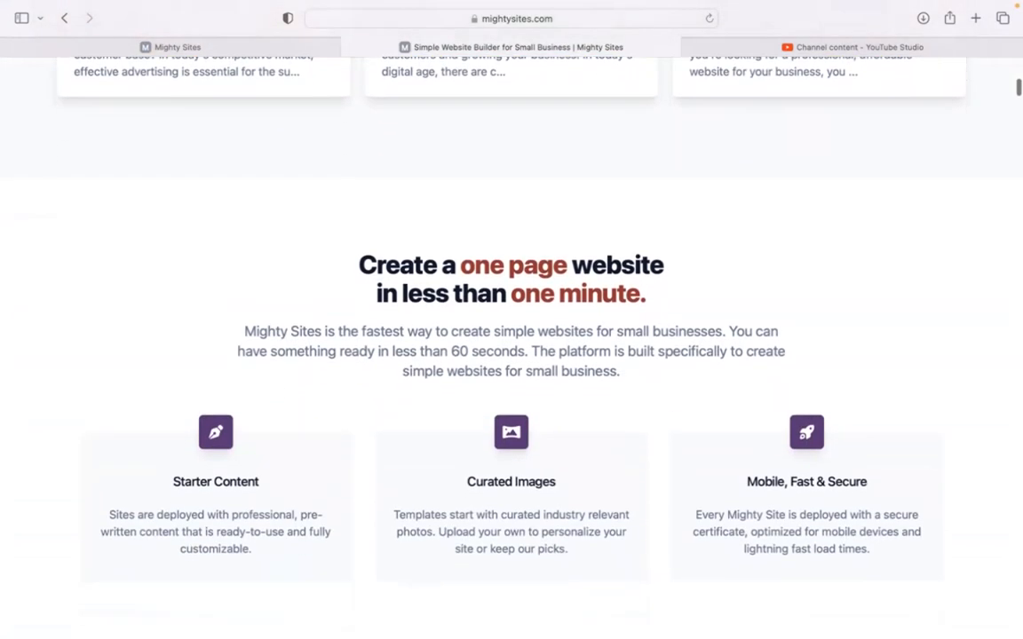
left_click(279, 47)
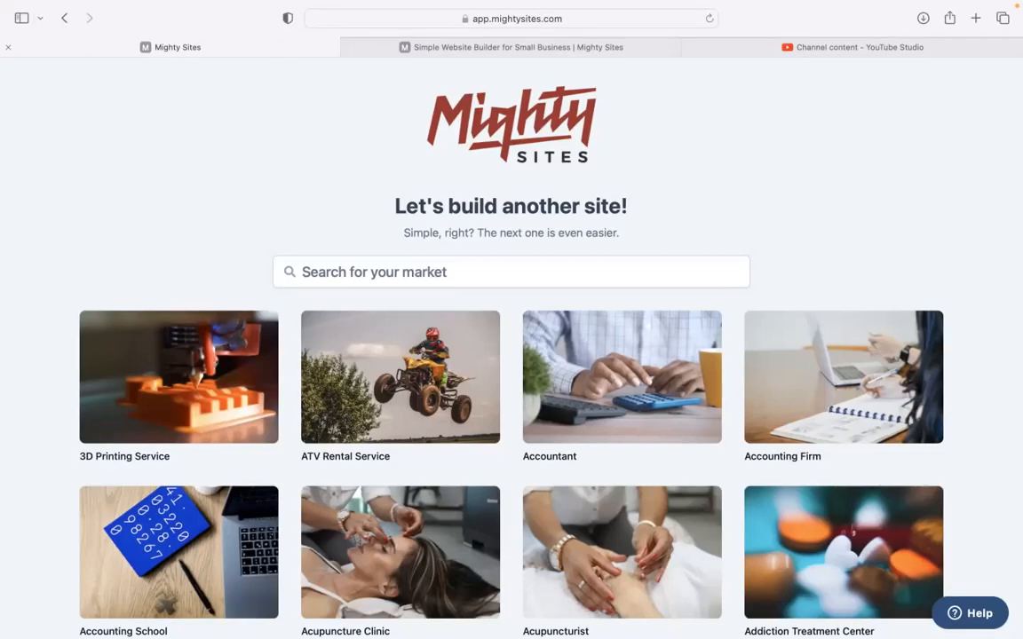
scroll(381, 175, "down", 1)
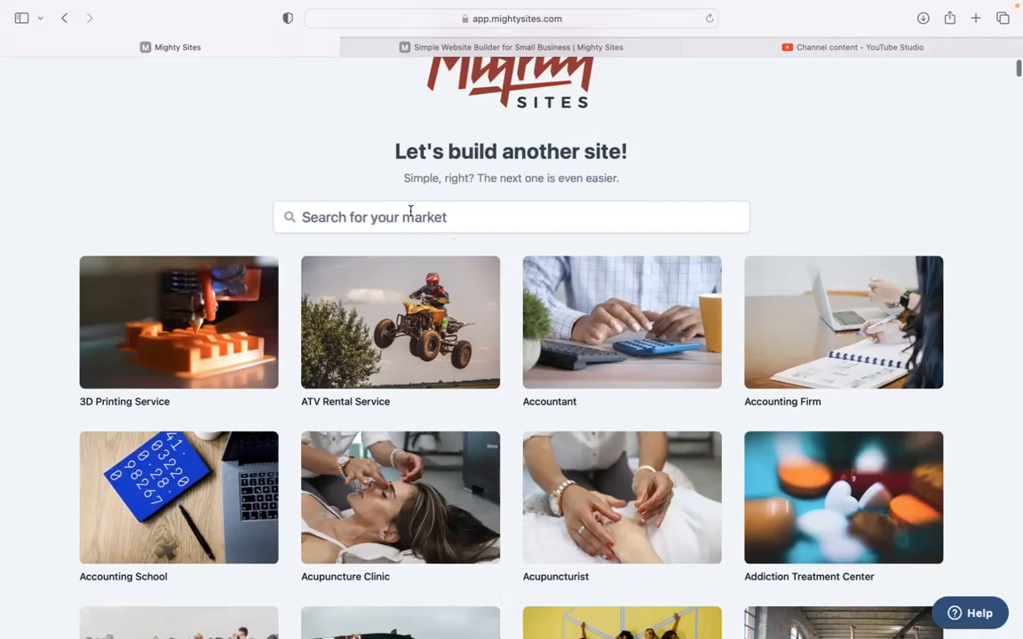
scroll(253, 148, "down", 6)
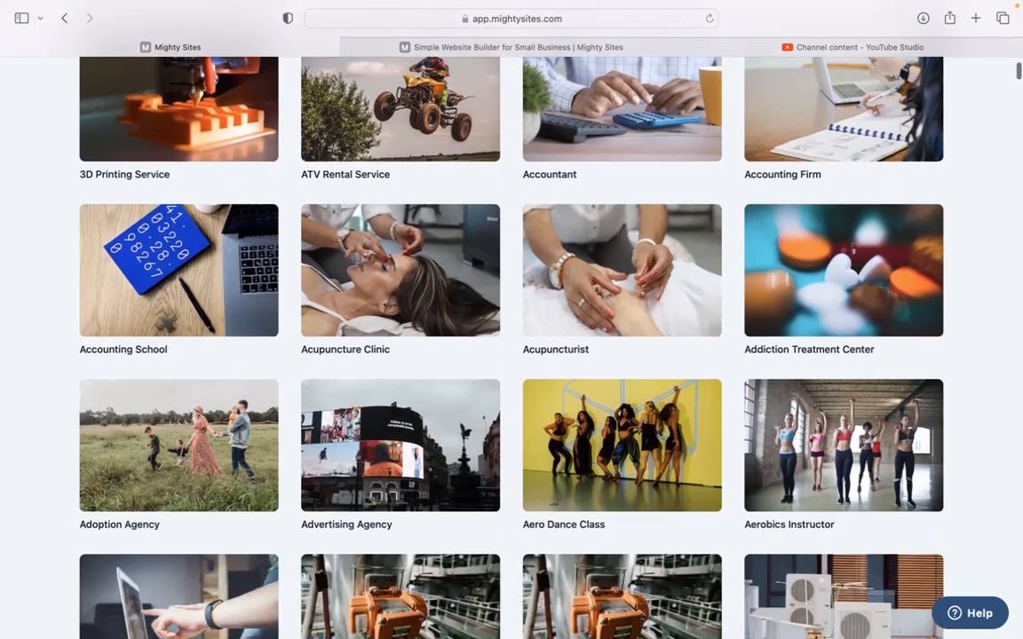
scroll(512, 320, "down", 2)
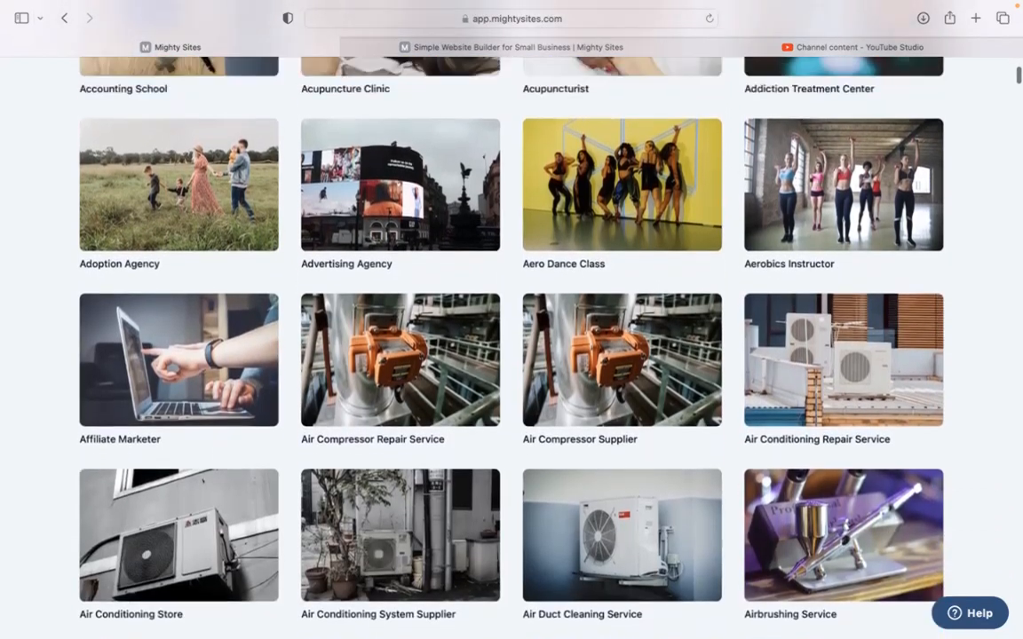
scroll(511, 320, "up", 6)
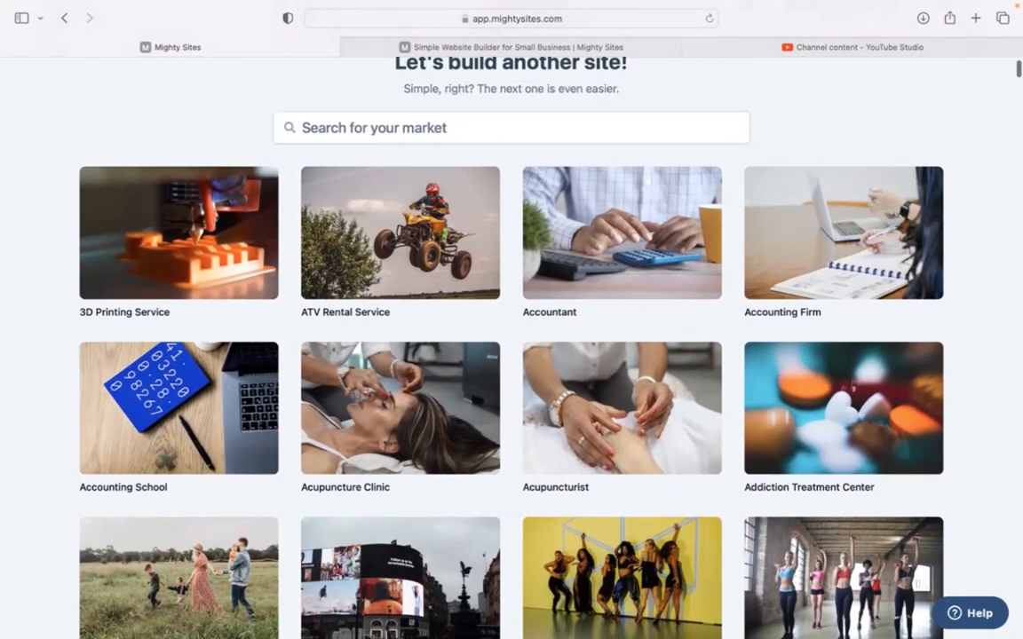
scroll(512, 320, "up", 3)
- Search 'tobacco', pick the Tobacco Shop template, and paste 'Red Table Tobacco' as company name
left_click(395, 268)
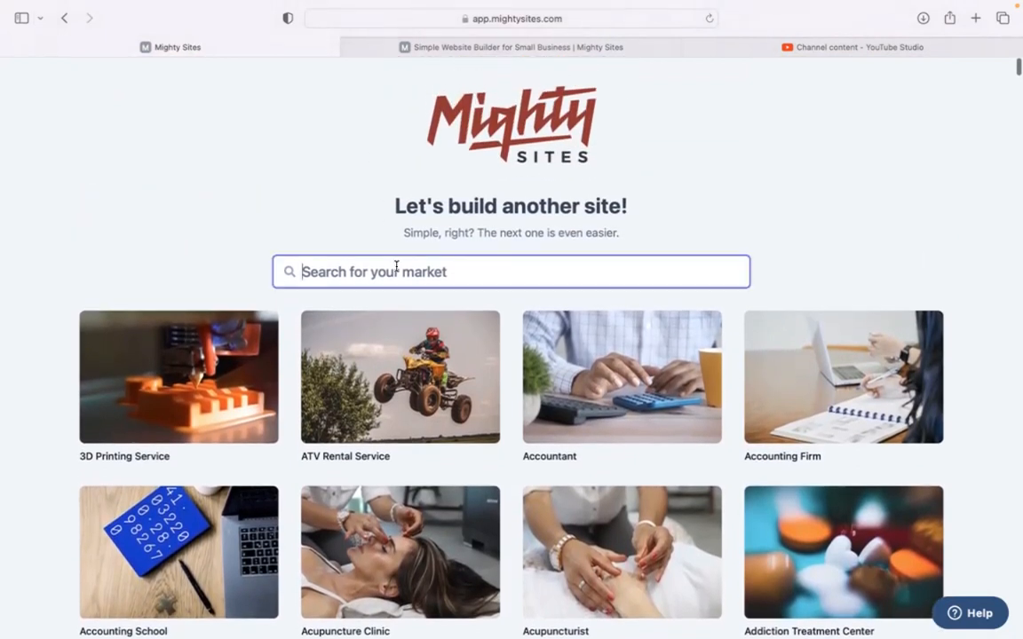
type("tobacco")
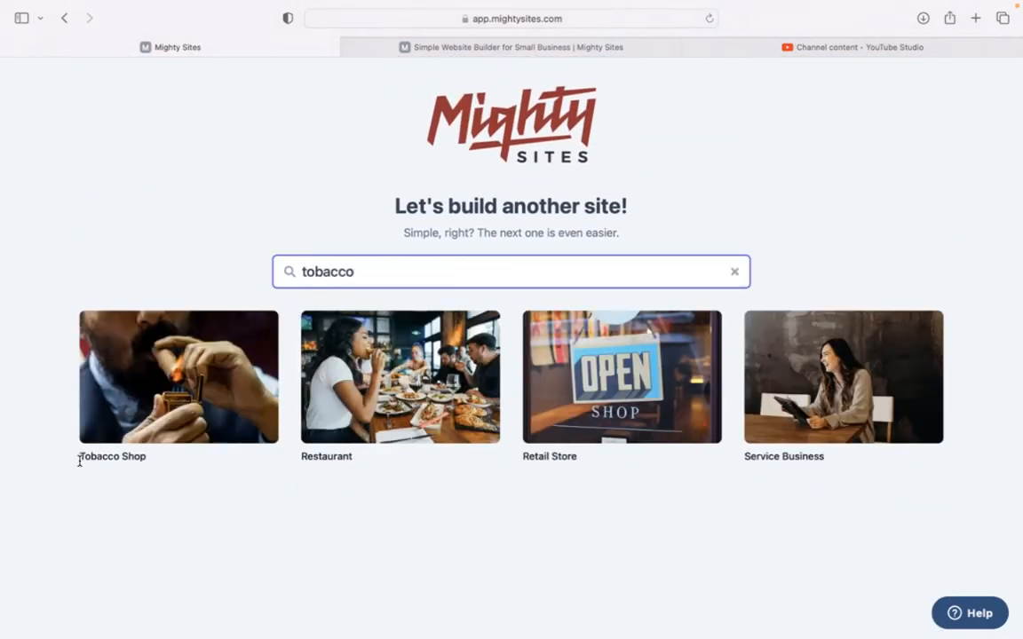
left_click(189, 359)
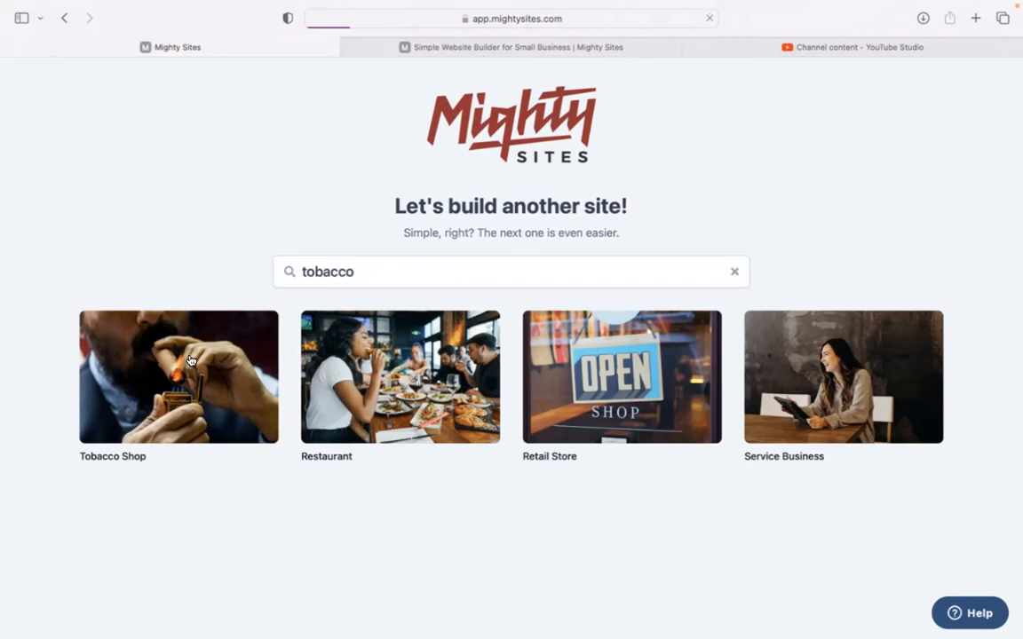
type("Red Table Tobacco")
- Enter Denver as the city and Colorado as the state
left_click(353, 355)
type("D")
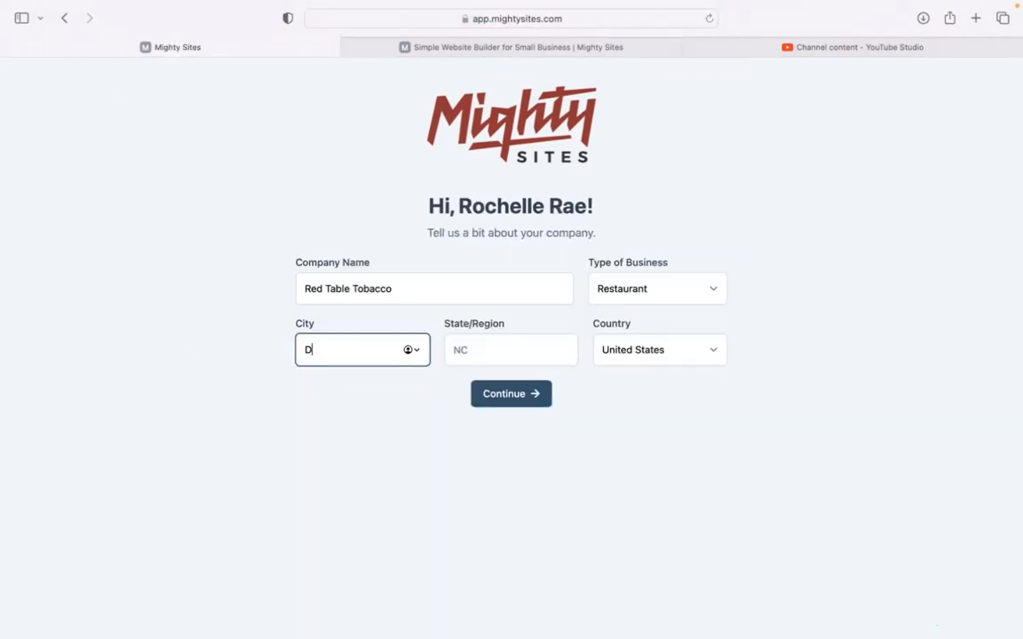
left_click(475, 351)
type("co")
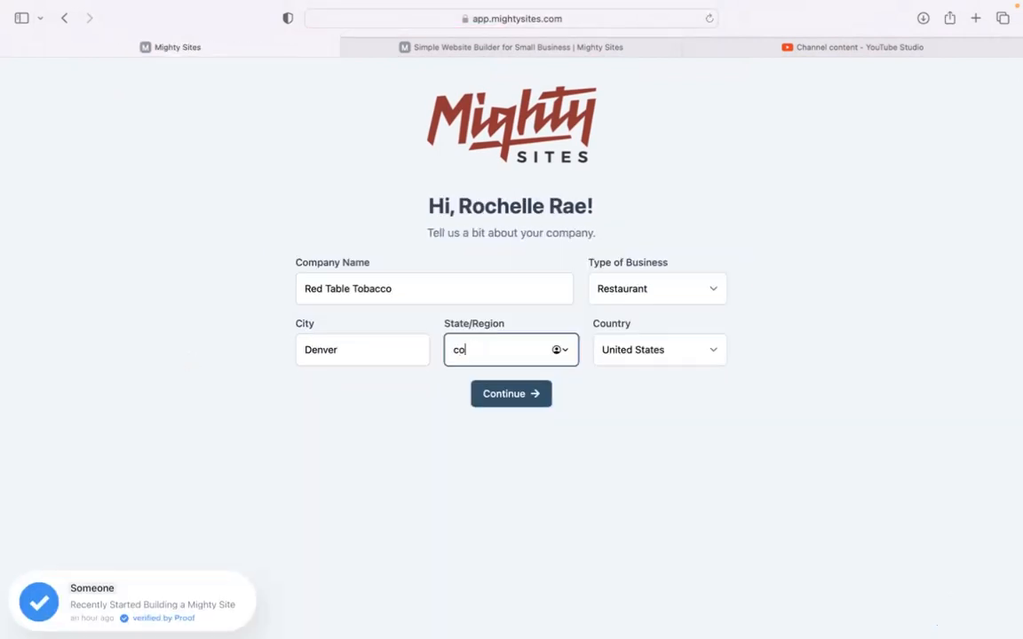
type("lorado")
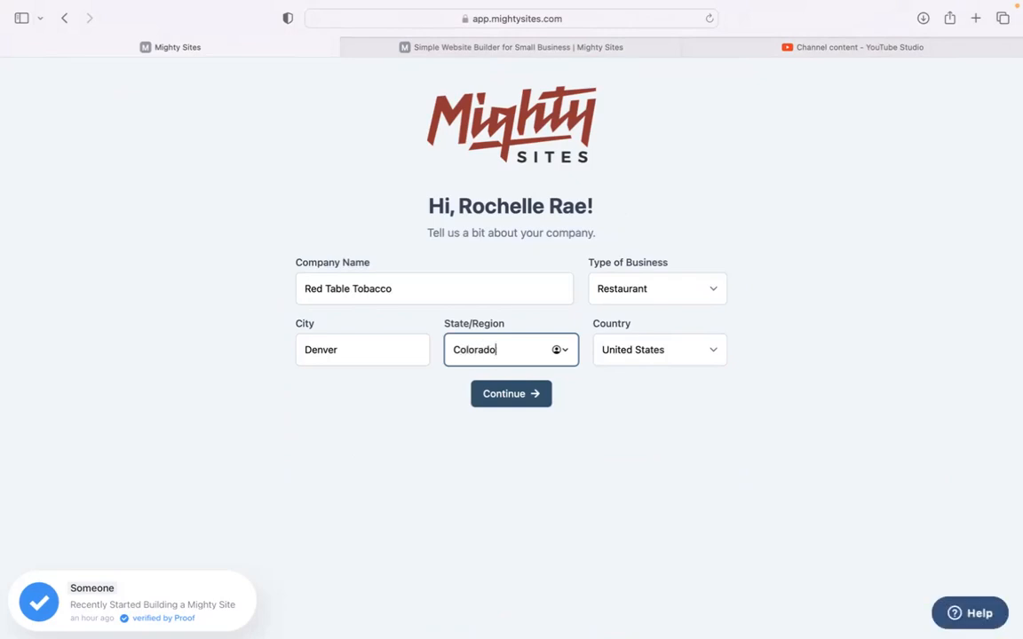
- Set the business type to Retail, generate the site, and dismiss the welcome video
left_click(602, 287)
left_click(609, 302)
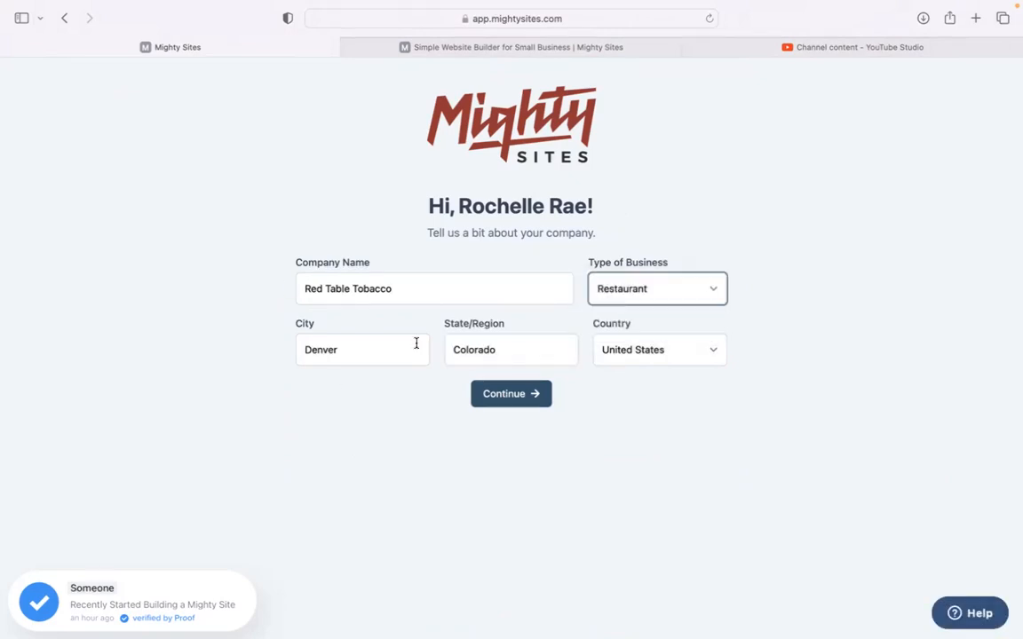
left_click(541, 394)
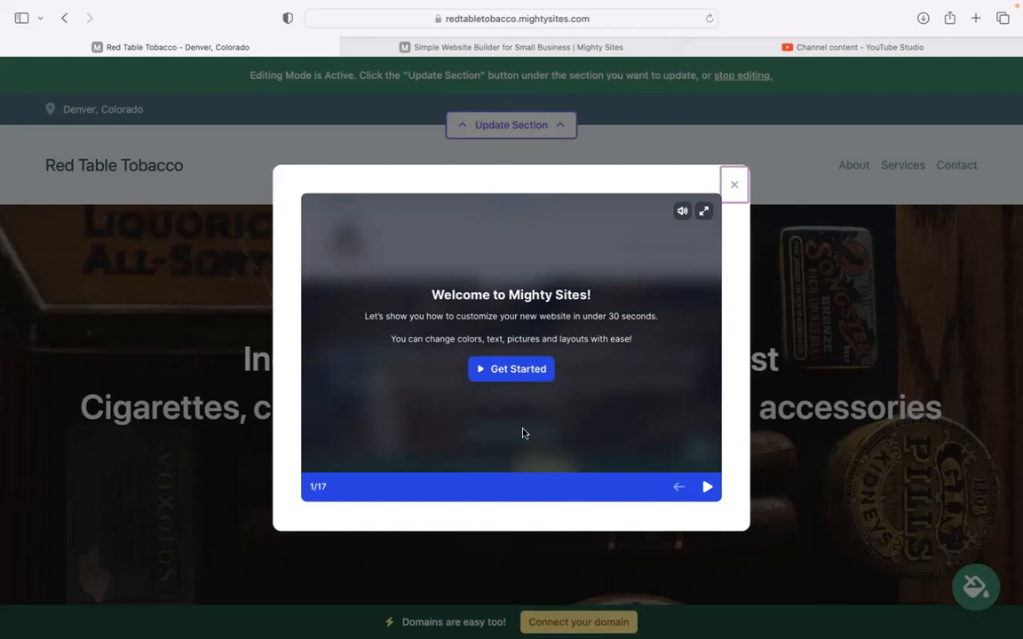
left_click(737, 197)
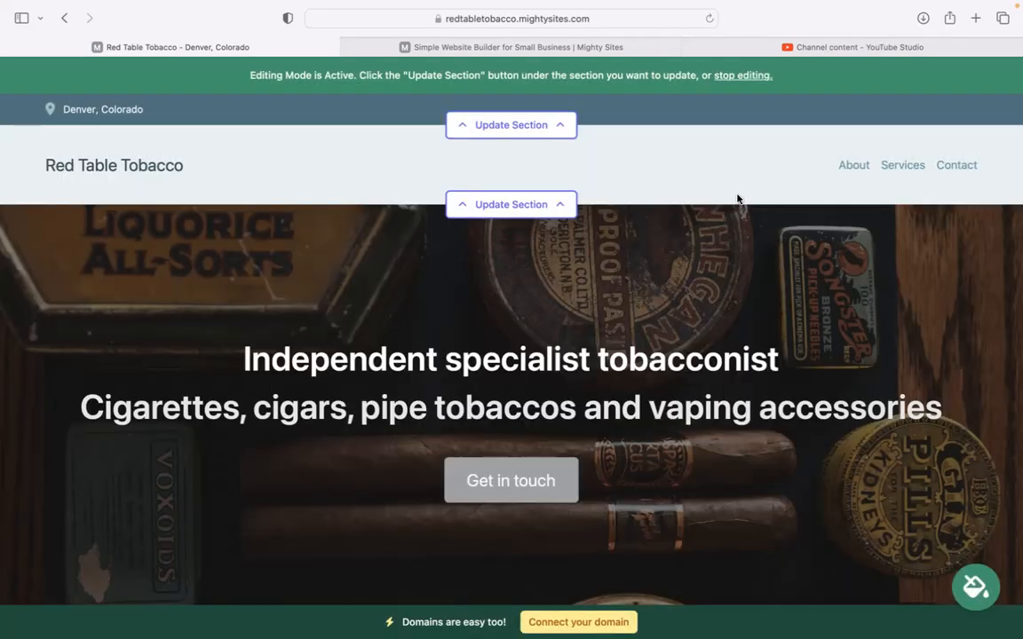
scroll(511, 355, "down", 5)
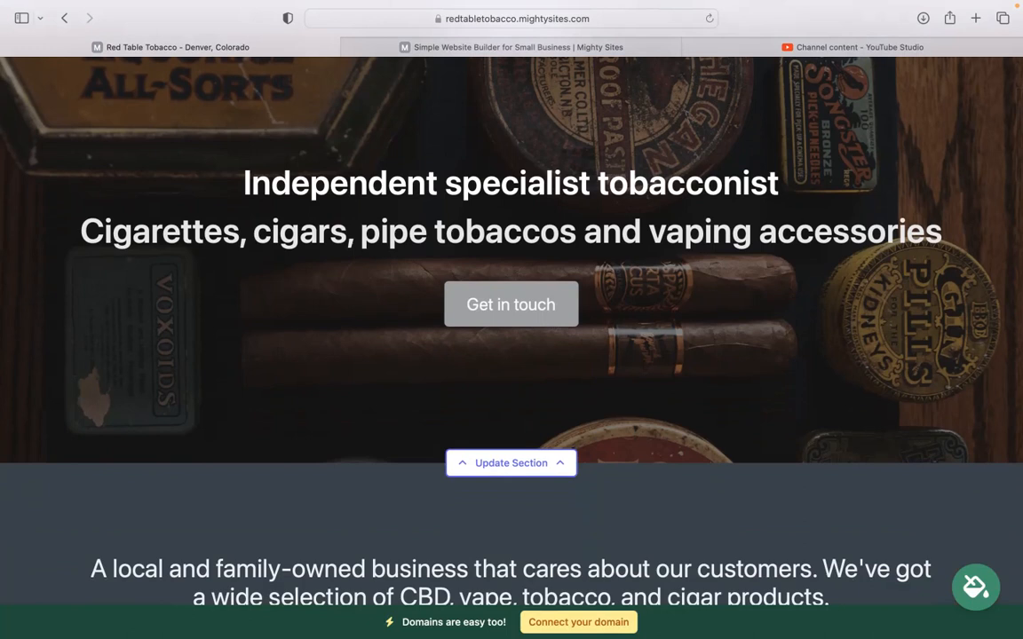
scroll(511, 320, "down", 1)
scroll(512, 320, "down", 3)
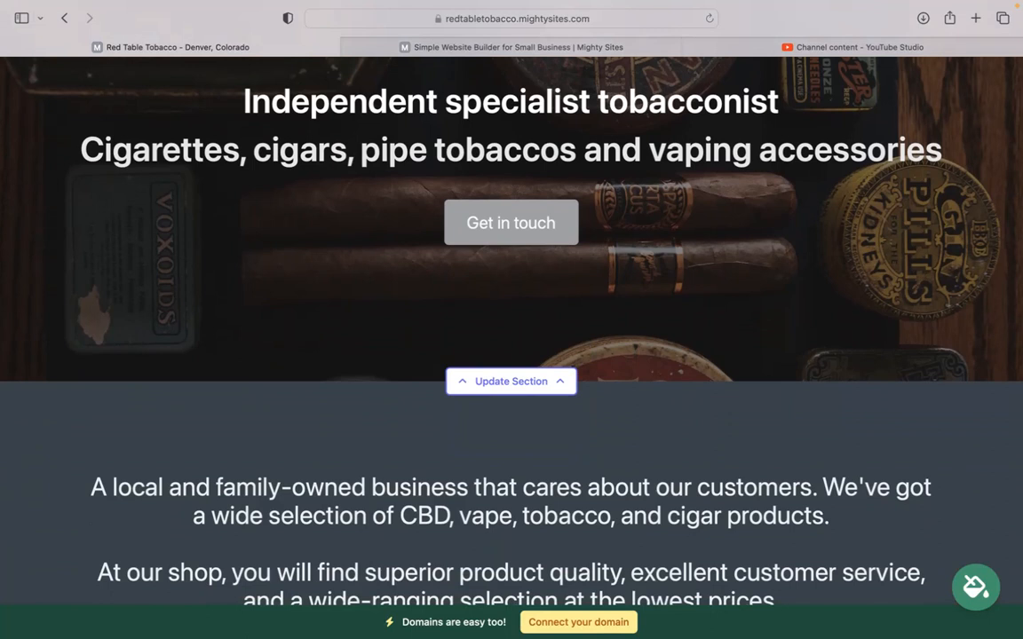
scroll(512, 320, "down", 7)
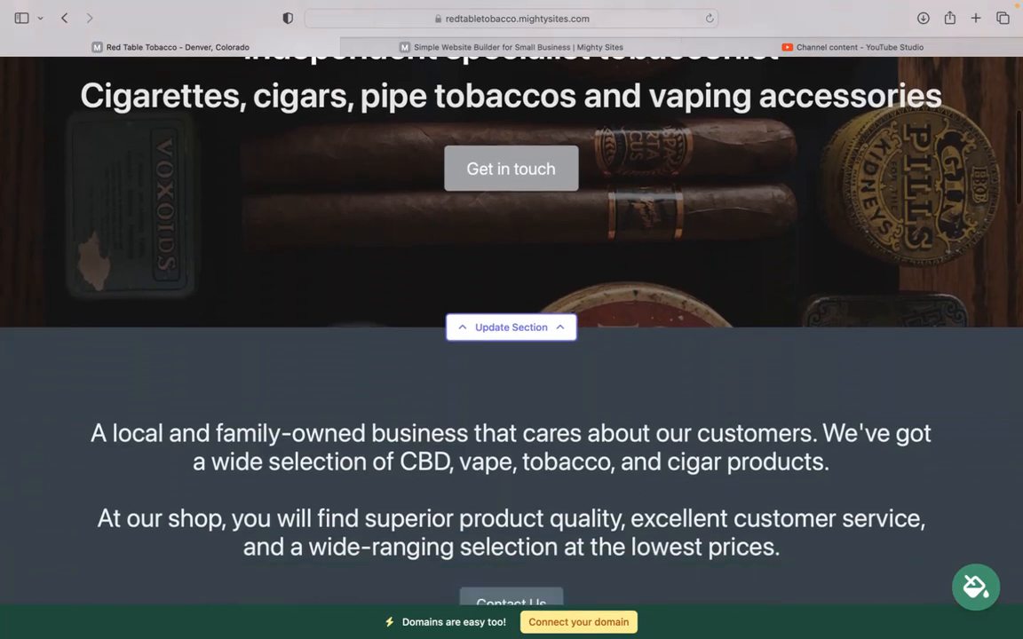
scroll(308, 144, "down", 2)
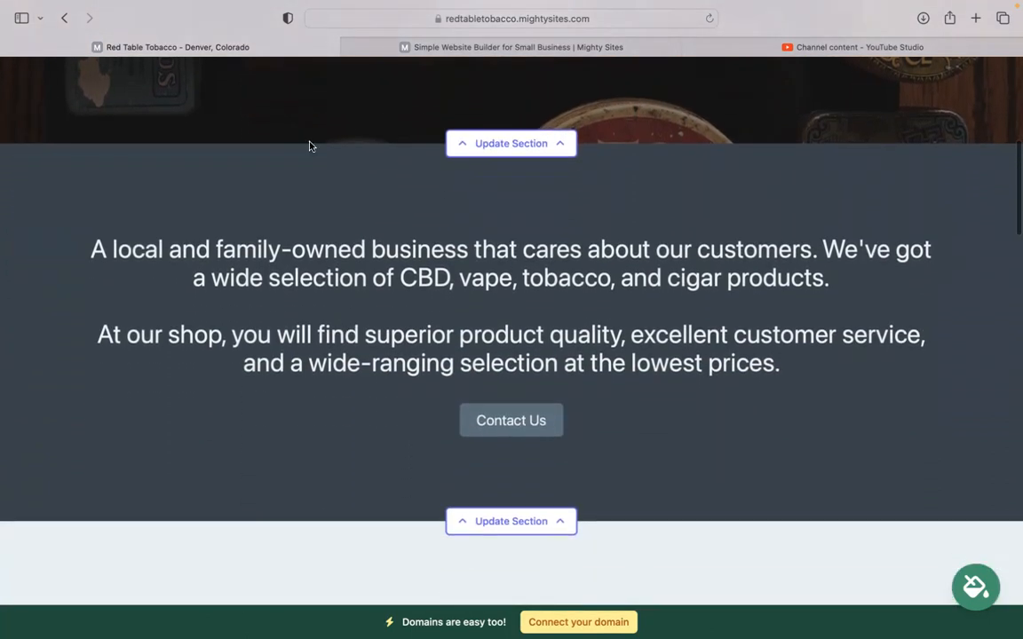
left_click_drag(69, 221, 760, 405)
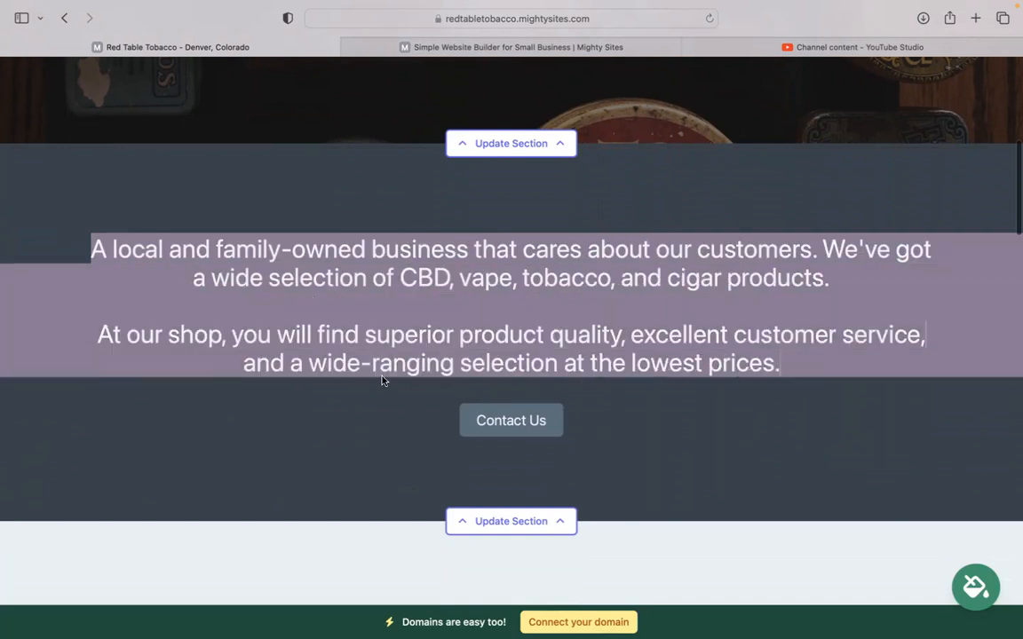
left_click(301, 302)
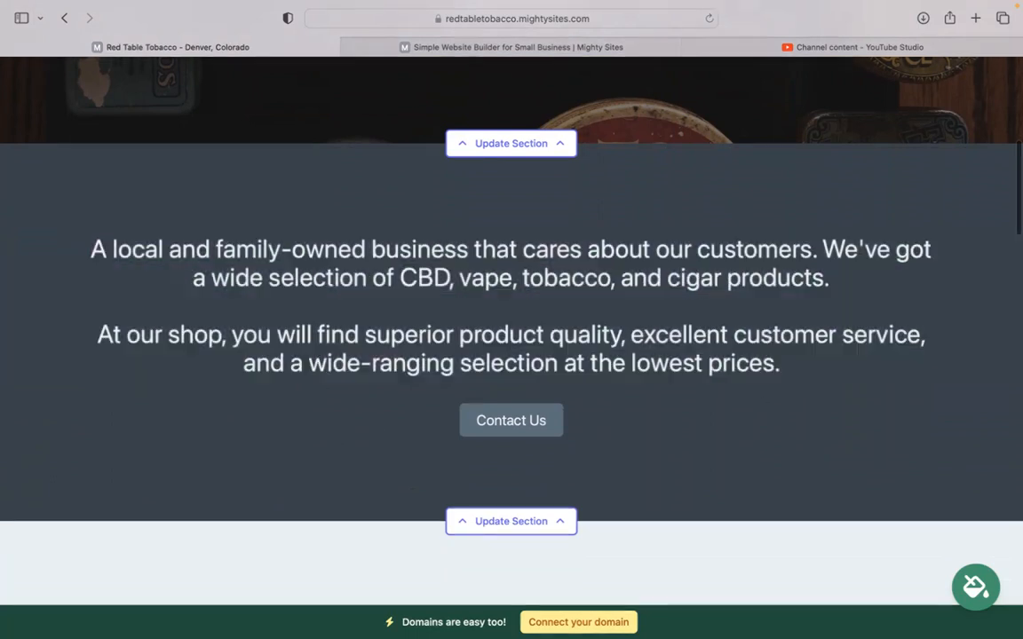
scroll(300, 302, "down", 13)
scroll(704, 527, "down", 5)
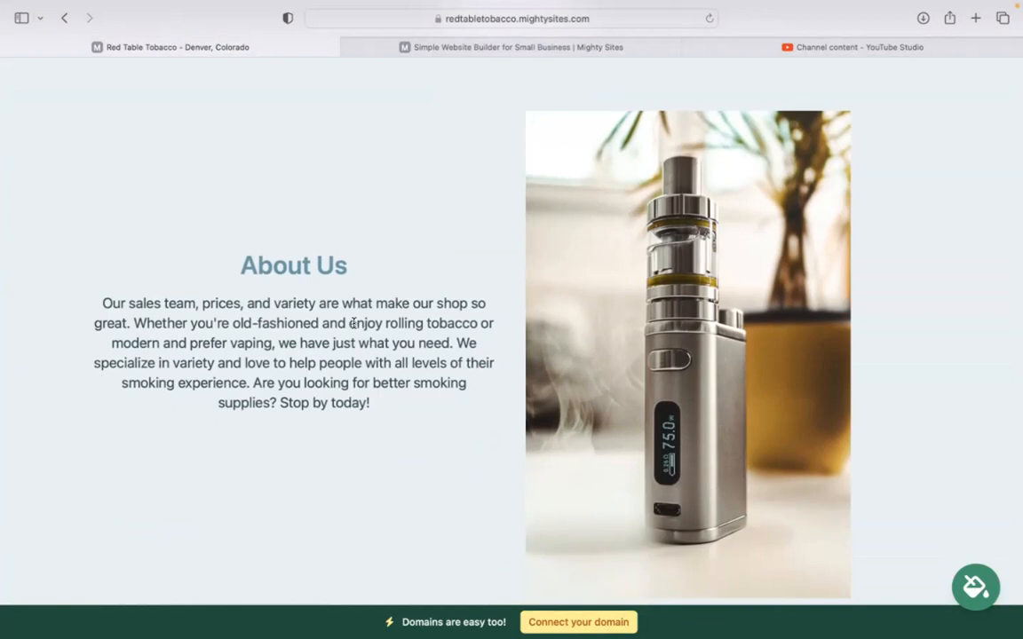
scroll(353, 323, "down", 5)
scroll(512, 320, "down", 6)
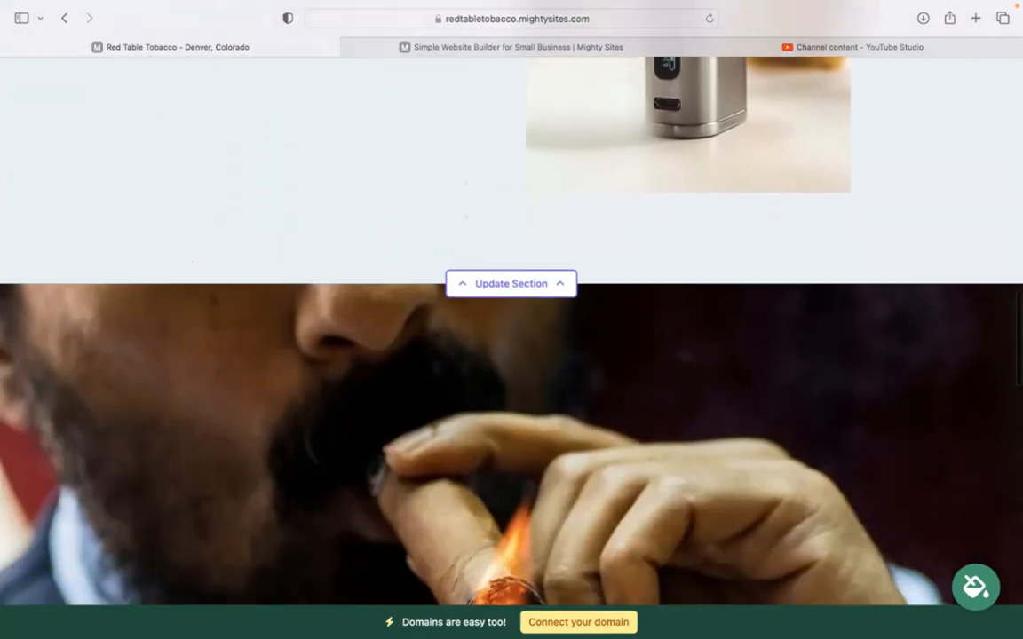
scroll(512, 320, "down", 2)
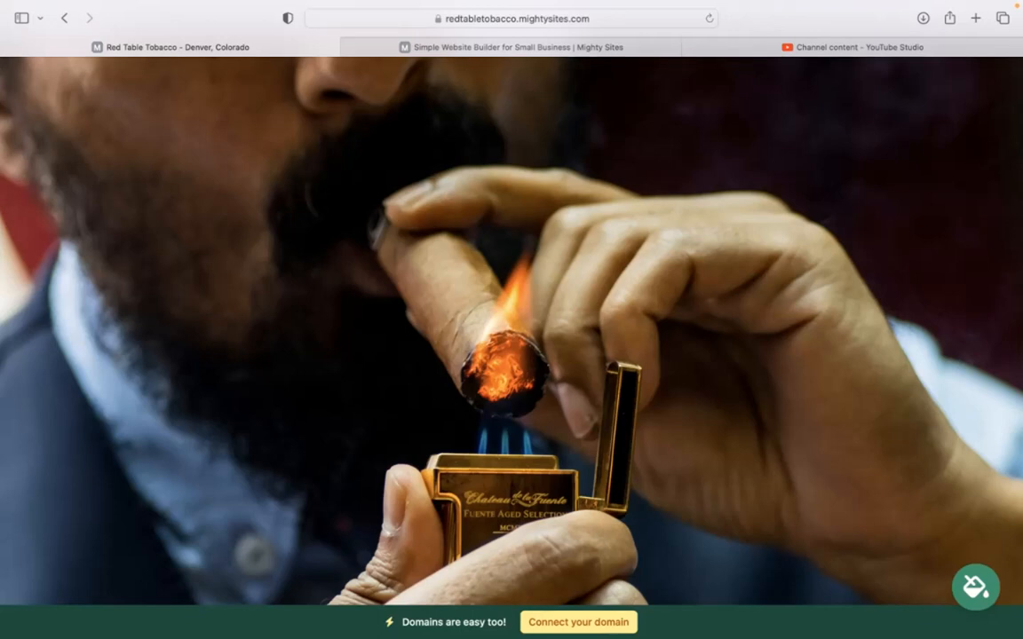
scroll(356, 327, "down", 1)
scroll(357, 327, "up", 1)
scroll(623, 397, "up", 1)
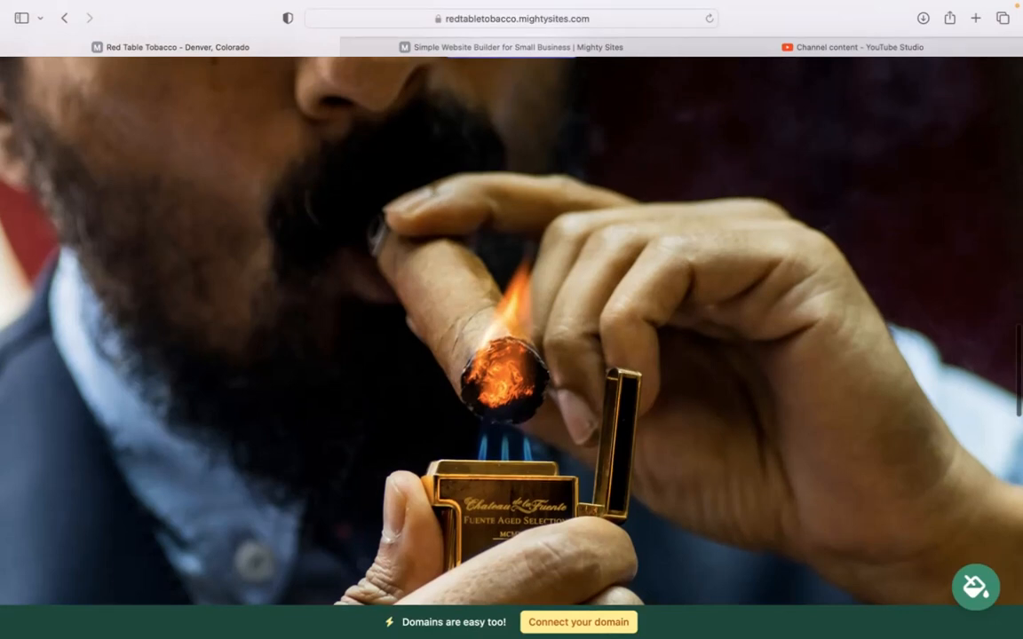
scroll(622, 400, "down", 10)
left_click_drag(648, 155, 760, 482)
left_click(775, 484)
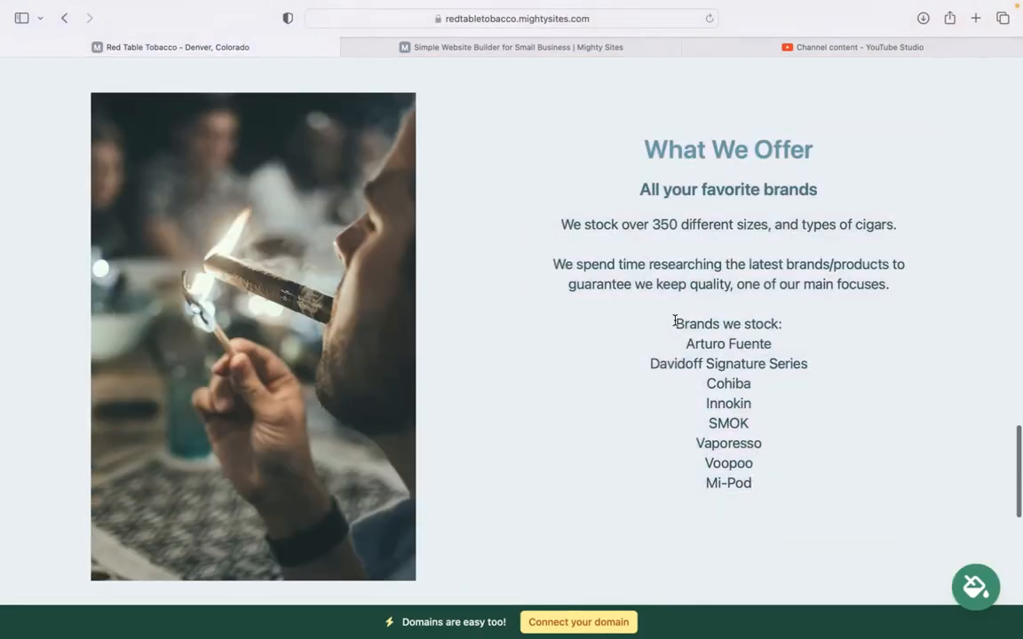
left_click_drag(679, 320, 746, 462)
left_click(766, 489)
left_click_drag(685, 344, 766, 491)
left_click(652, 480)
scroll(652, 481, "down", 2)
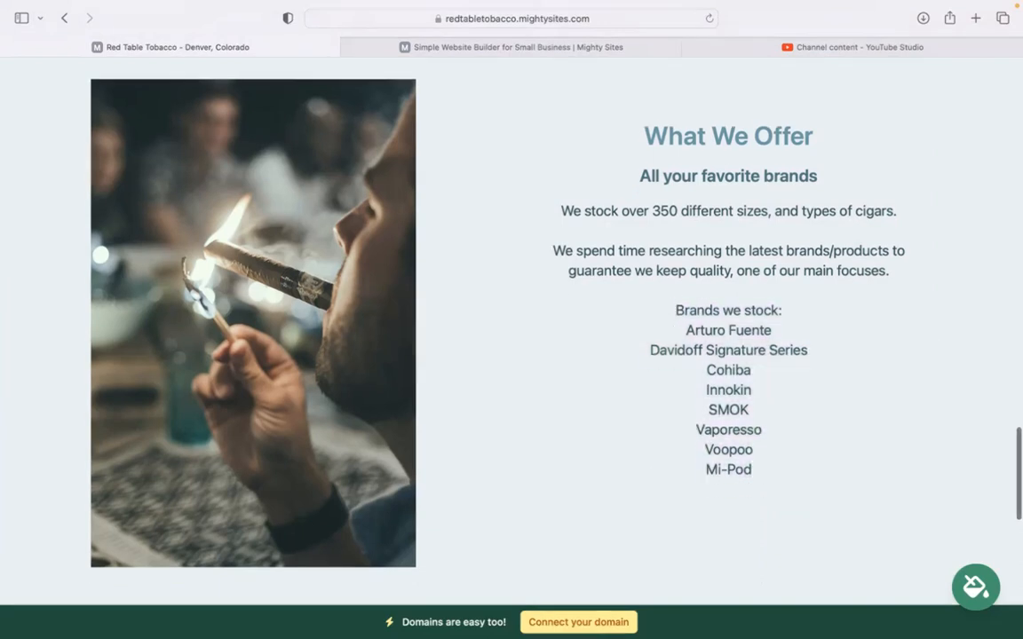
scroll(652, 480, "down", 2)
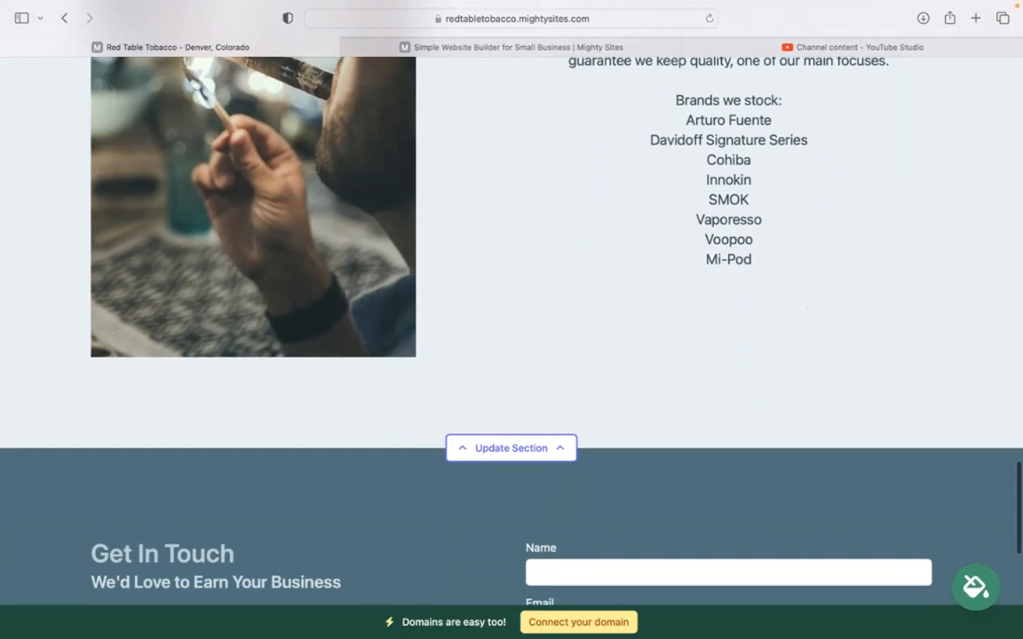
scroll(652, 480, "down", 1)
scroll(512, 346, "down", 3)
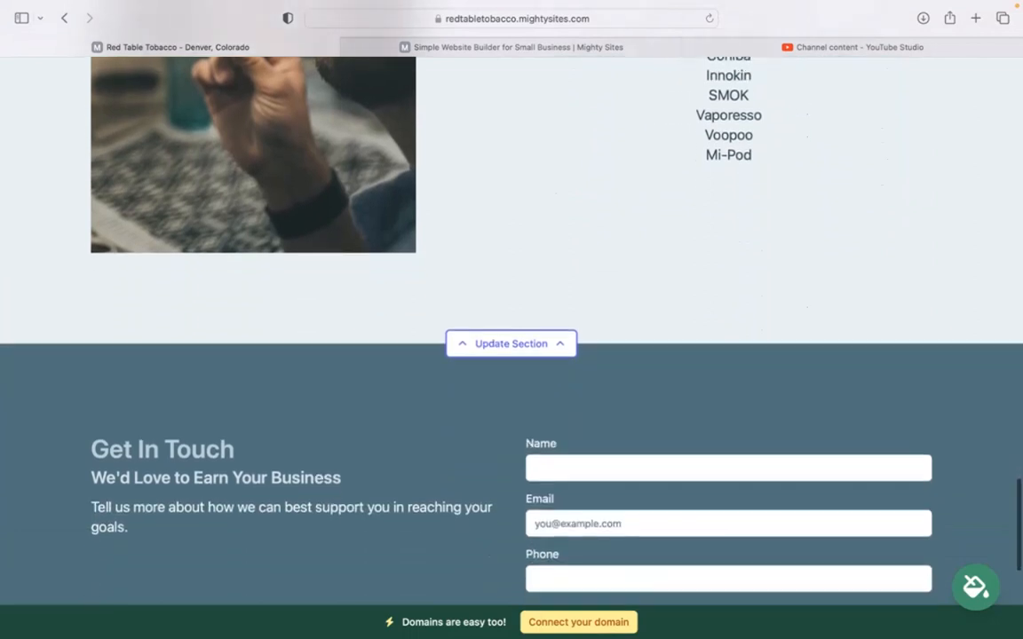
scroll(512, 347, "up", 15)
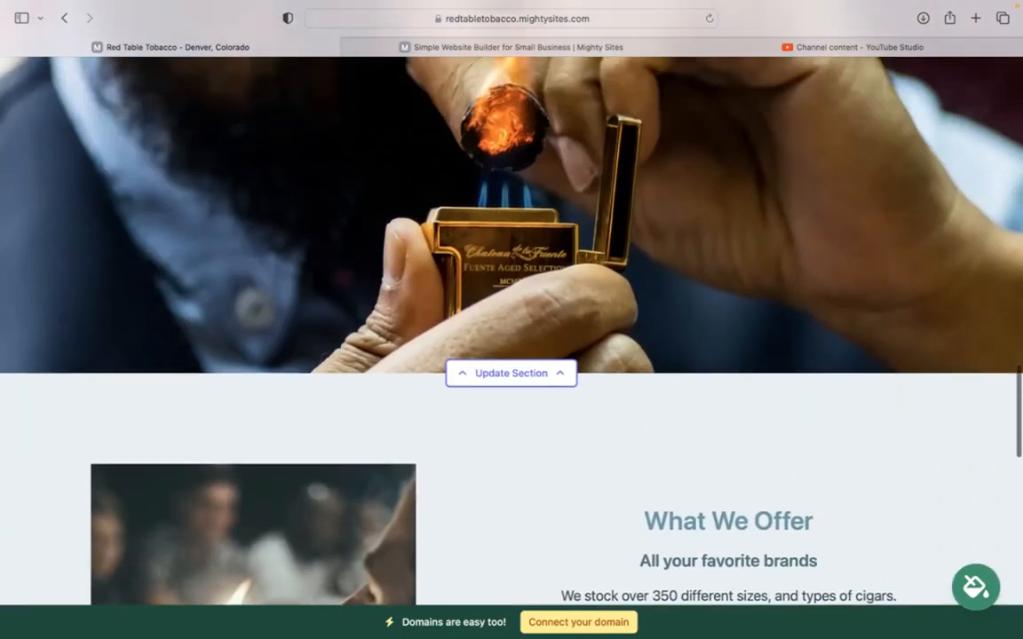
scroll(512, 346, "up", 20)
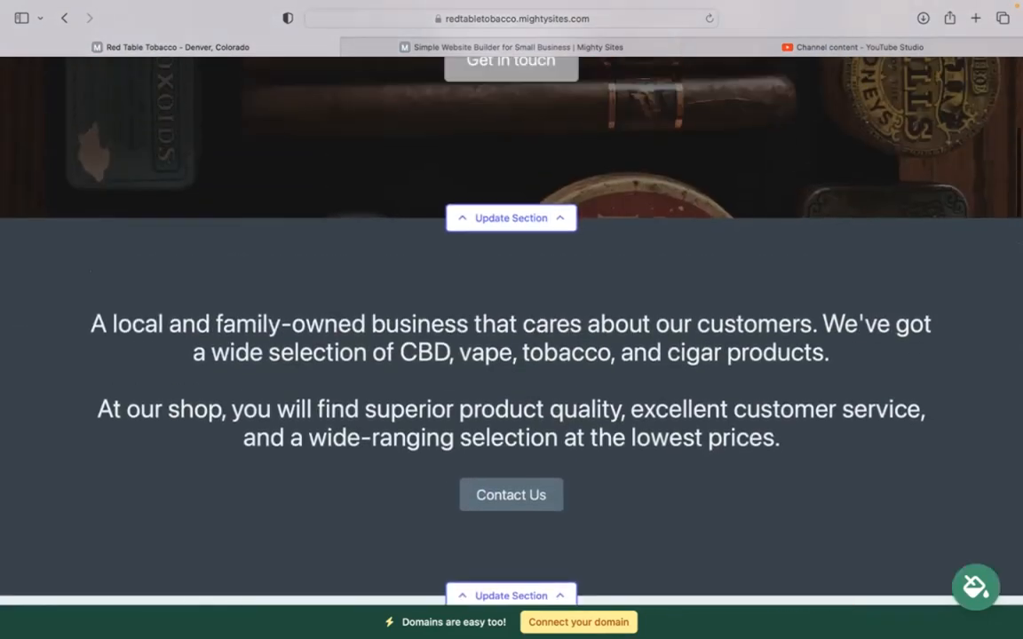
scroll(669, 183, "up", 2)
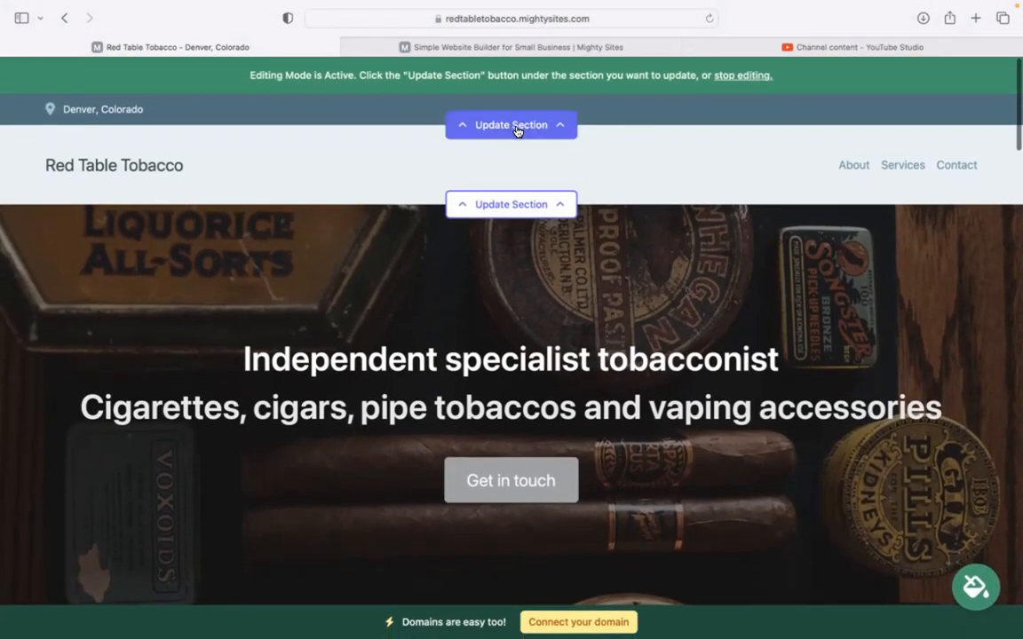
- Enter the organization email, show it on the site, and add the business phone number
left_click(514, 127)
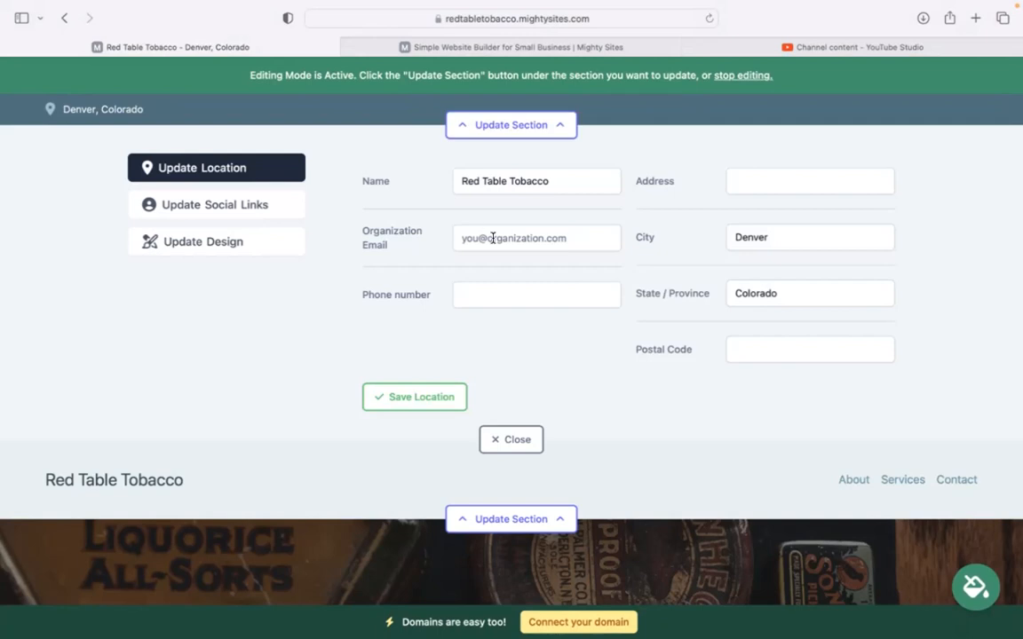
left_click(571, 240)
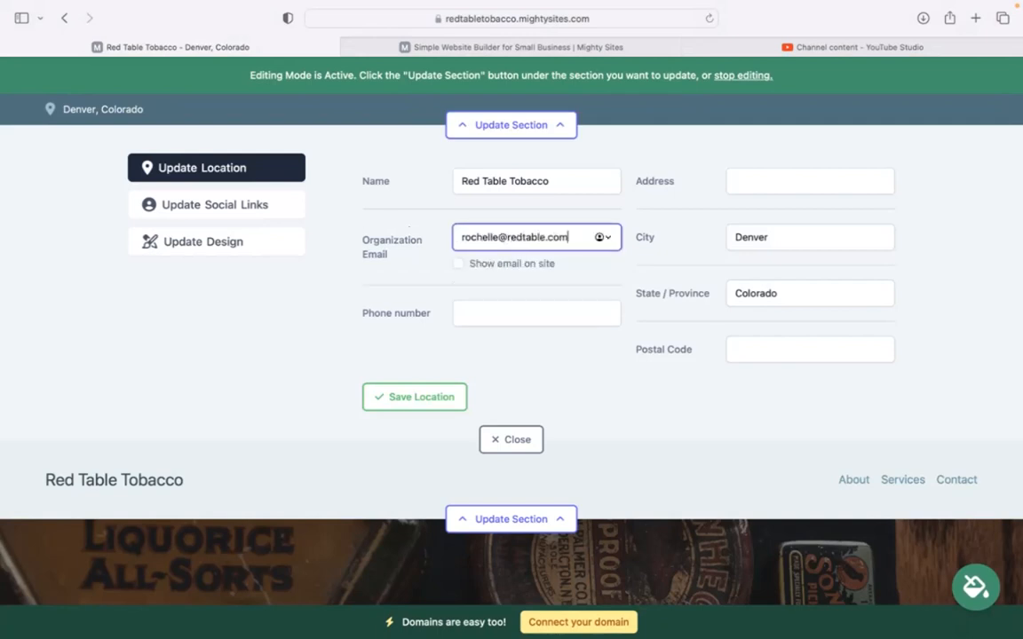
left_click(458, 263)
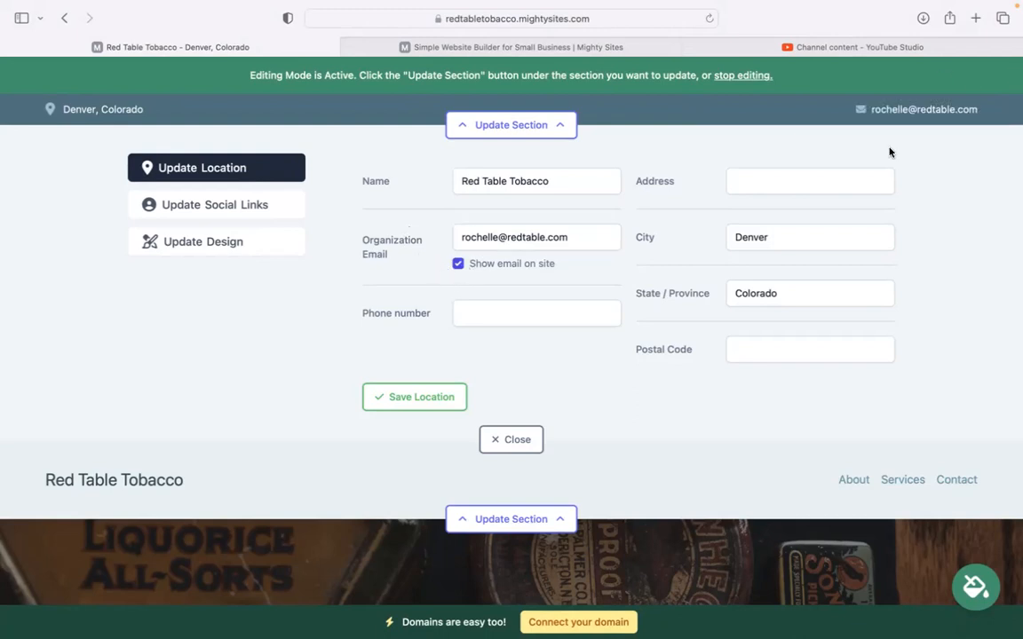
left_click(573, 314)
type("474-39393")
- Enter the street address, correct the state name, add the postal code, and save the location
left_click(798, 188)
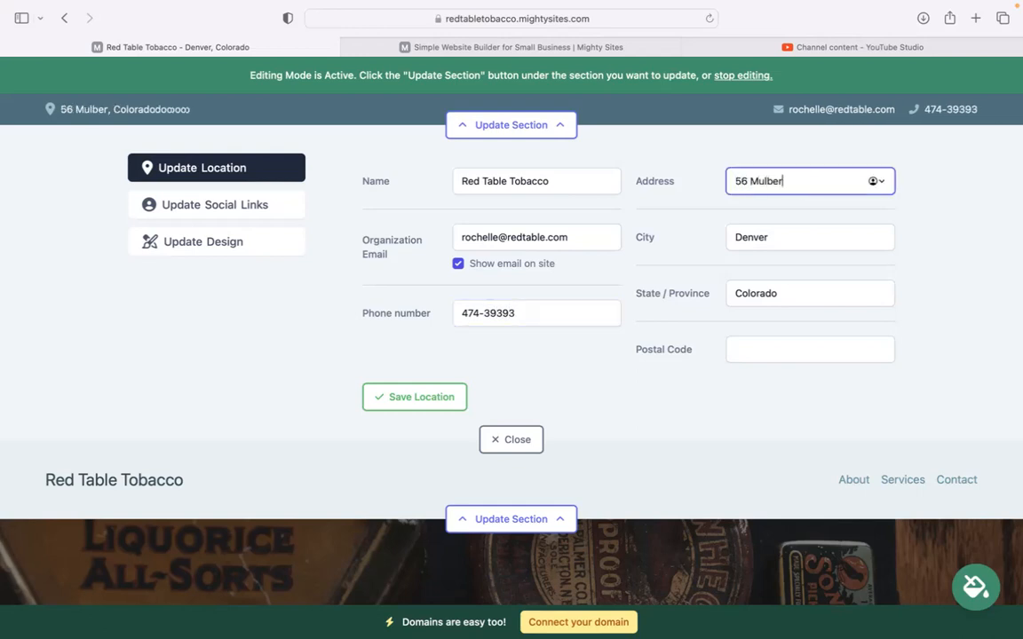
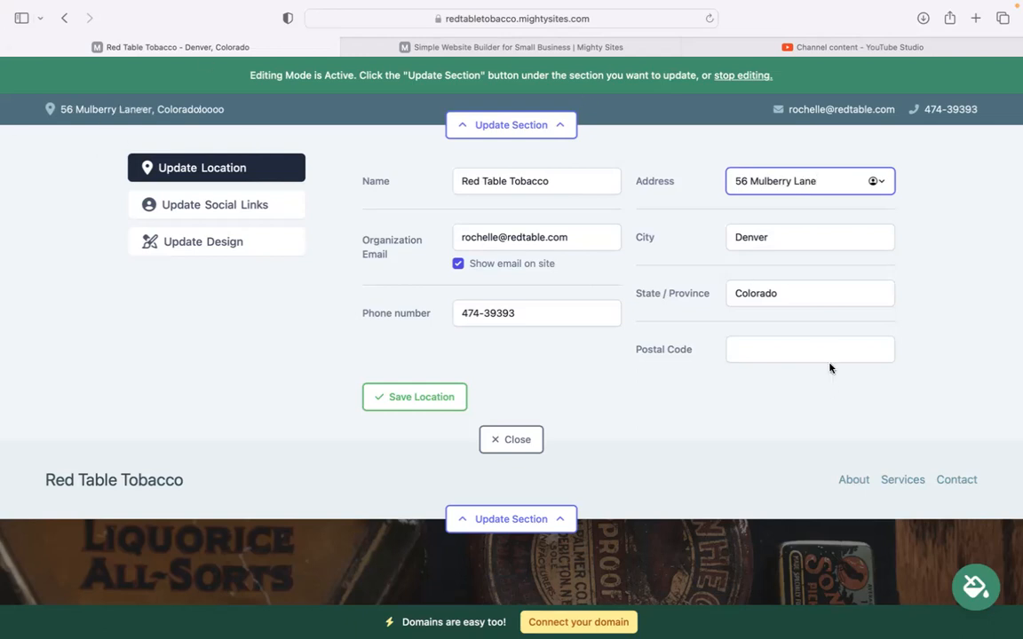
left_click(776, 351)
left_click(797, 293)
key("BackSpace")
key("BackSpace")
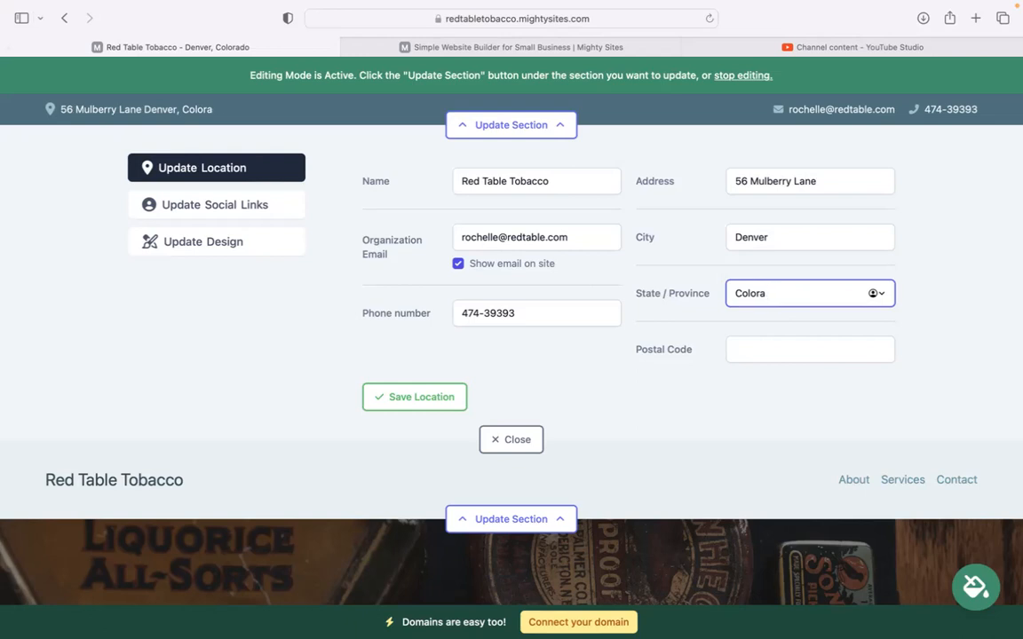
type("do")
left_click(767, 349)
type("40339")
left_click(419, 408)
left_click(216, 202)
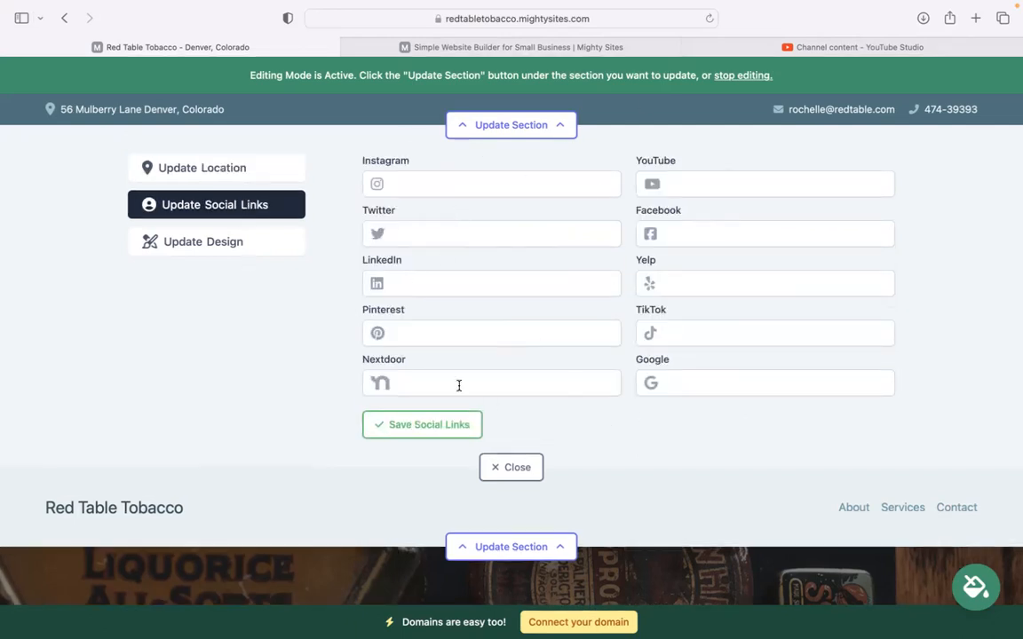
- Save the social links with all fields empty and open the header's logo settings
left_click(454, 426)
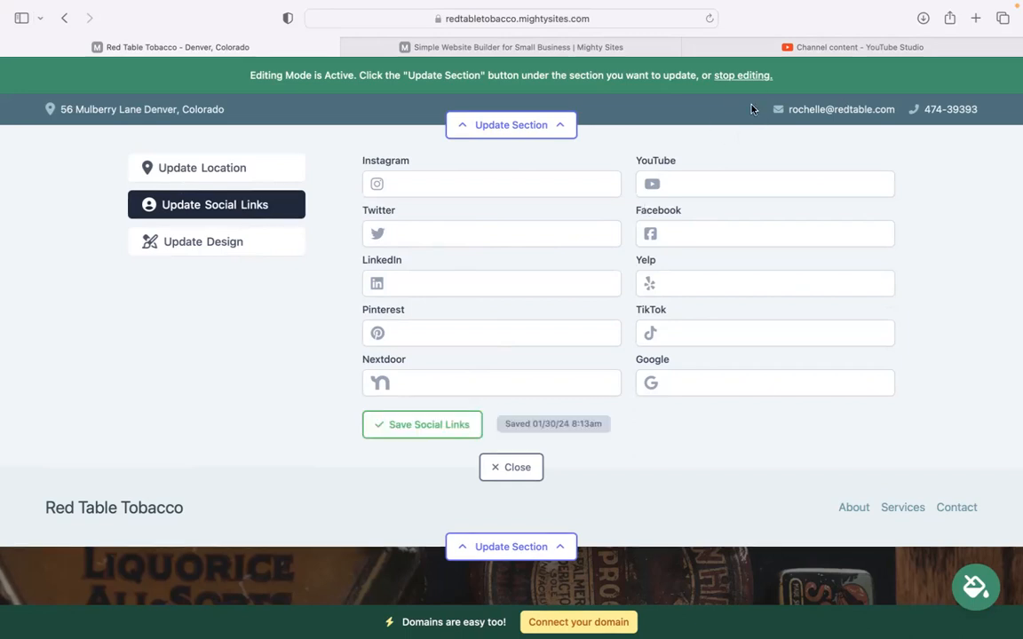
left_click(503, 469)
left_click(521, 205)
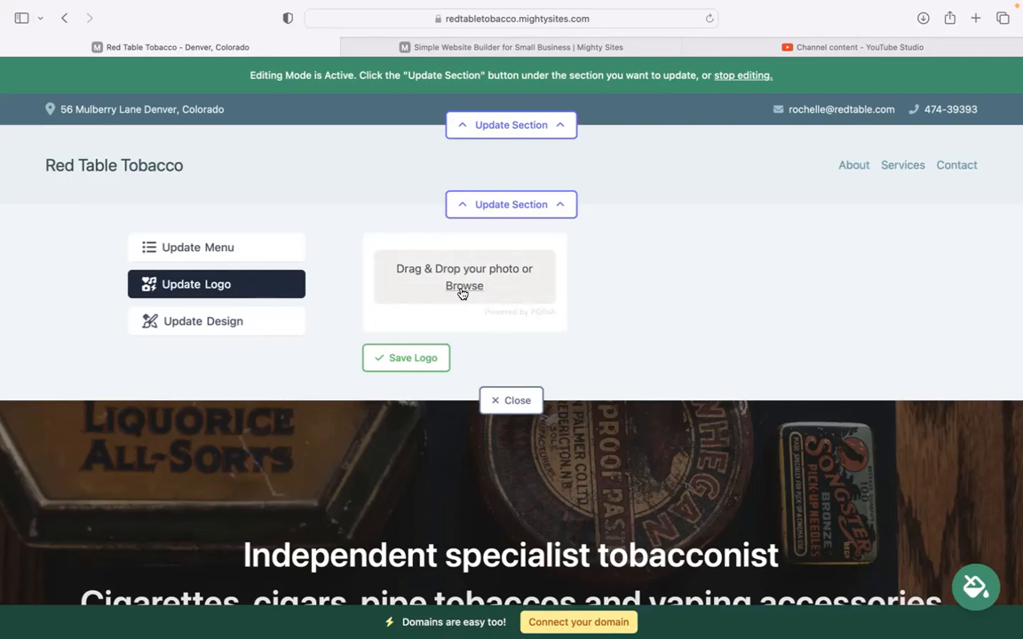
- Upload 'Mighty Sites Logo YouTube.png' and save it as the header logo
left_click(538, 242)
left_click(453, 421)
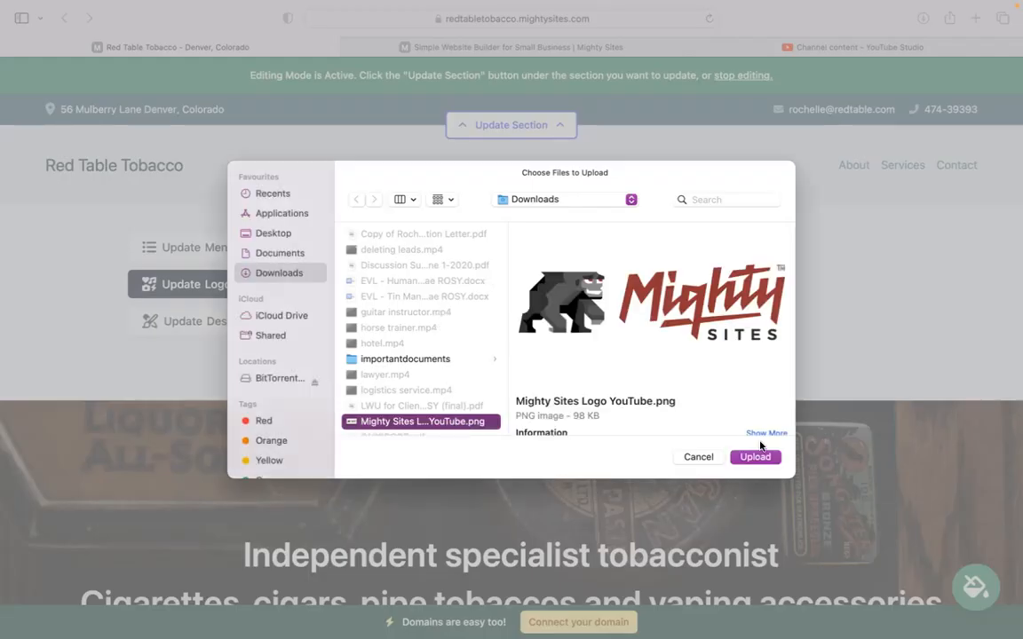
left_click(754, 457)
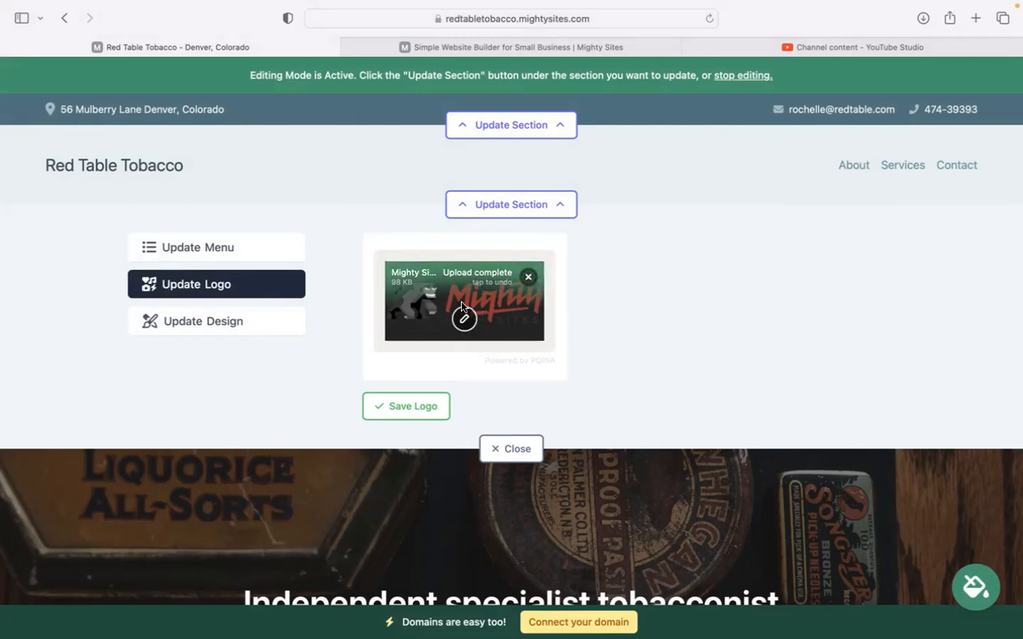
left_click(422, 406)
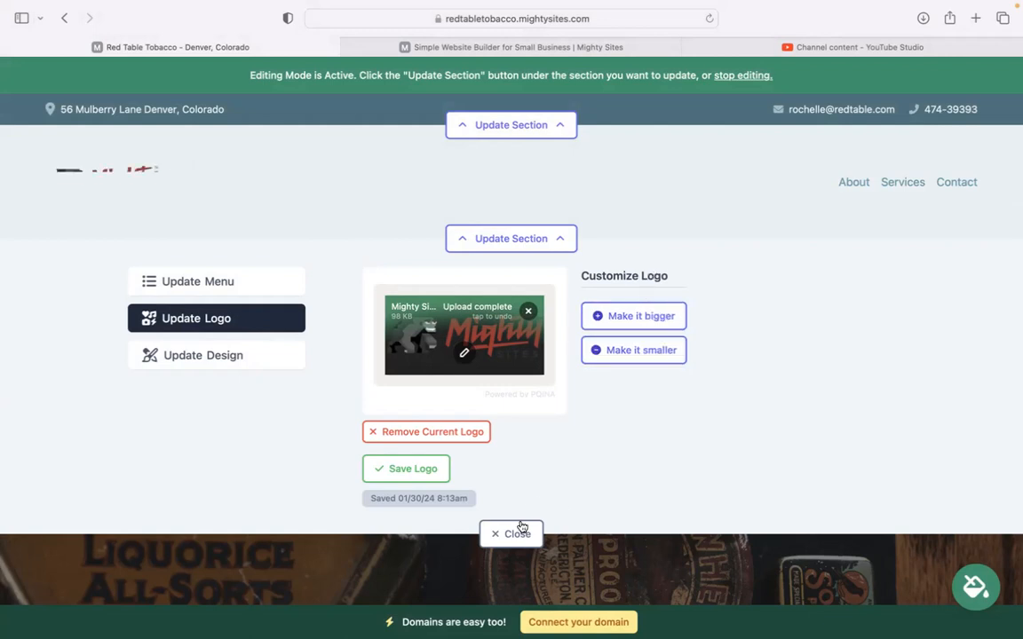
- Close the logo panel, then apply and save the blue colour theme for the site
left_click(518, 534)
scroll(519, 497, "down", 3)
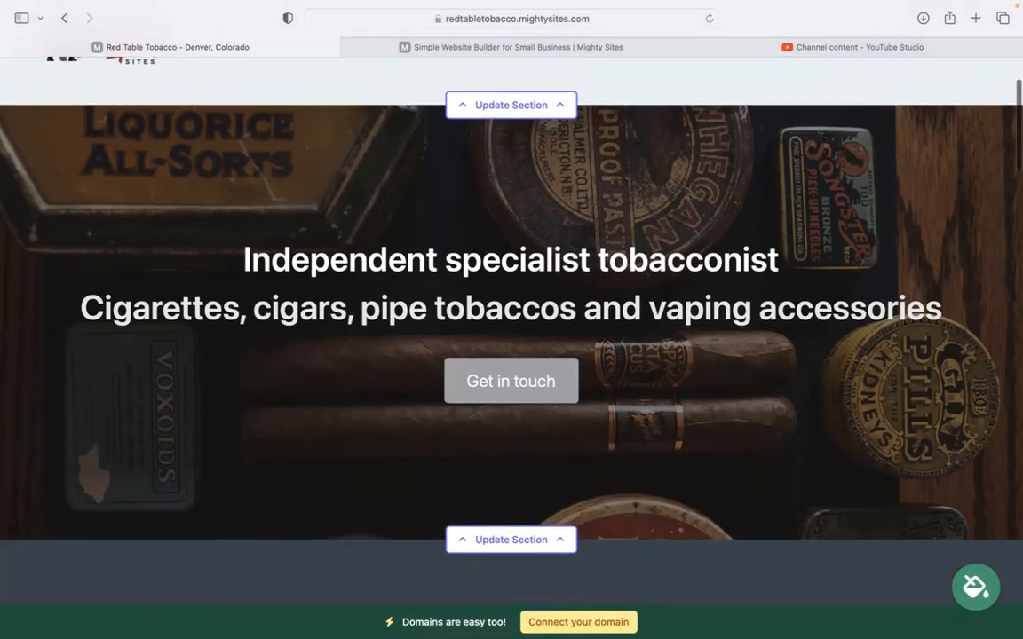
scroll(511, 320, "down", 5)
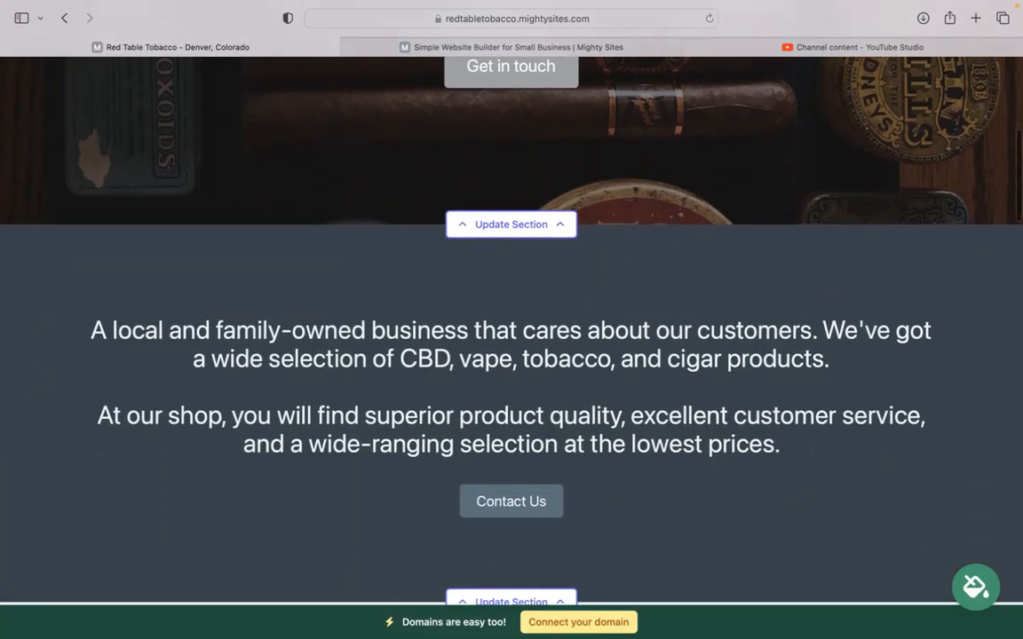
scroll(512, 320, "down", 1)
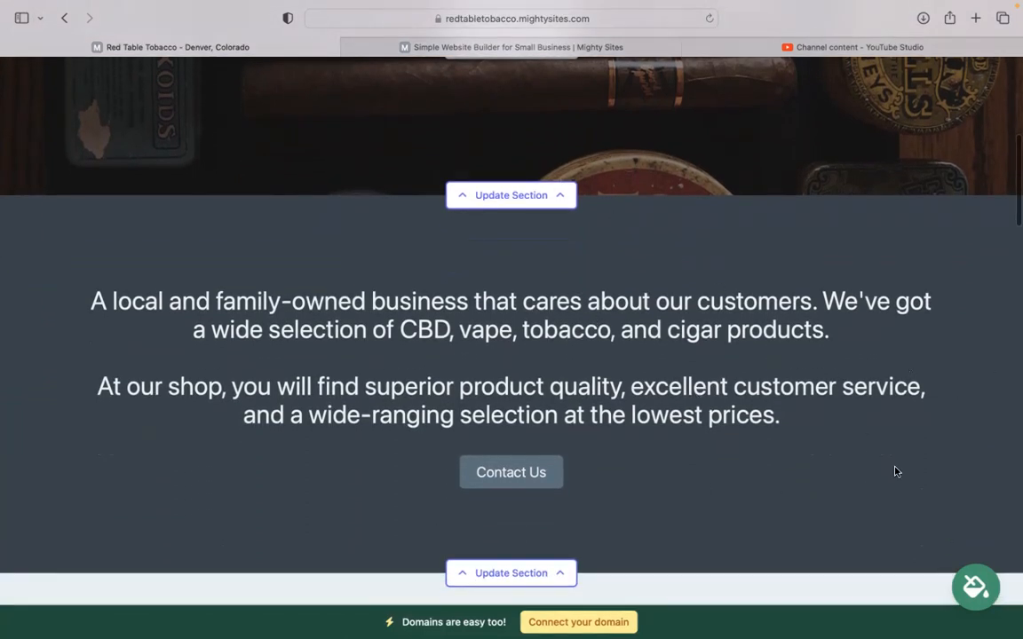
left_click(975, 586)
left_click(546, 515)
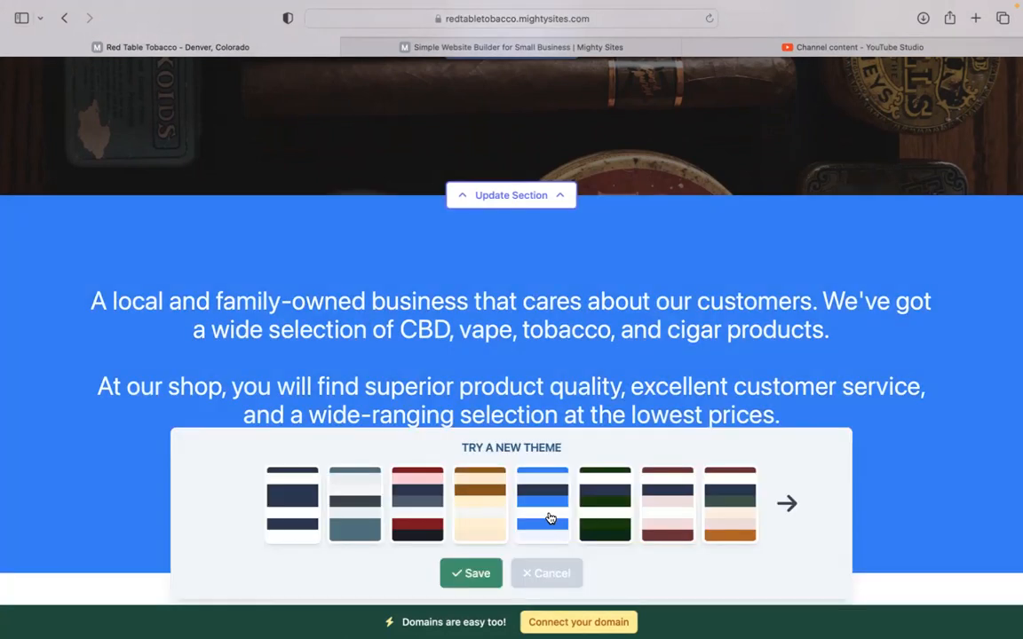
left_click(474, 576)
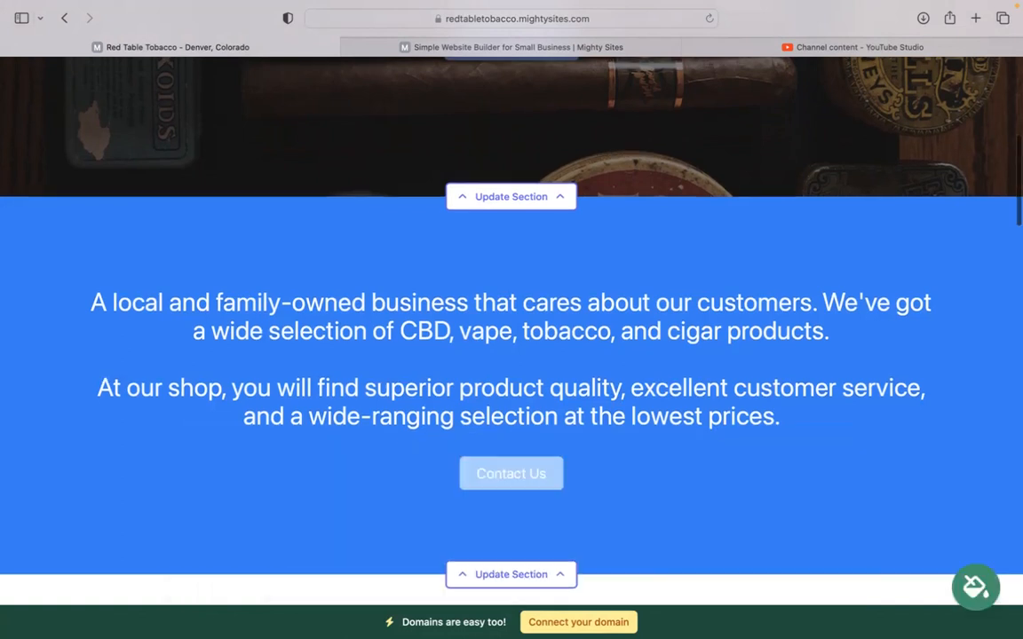
scroll(400, 448, "up", 5)
scroll(495, 337, "down", 3)
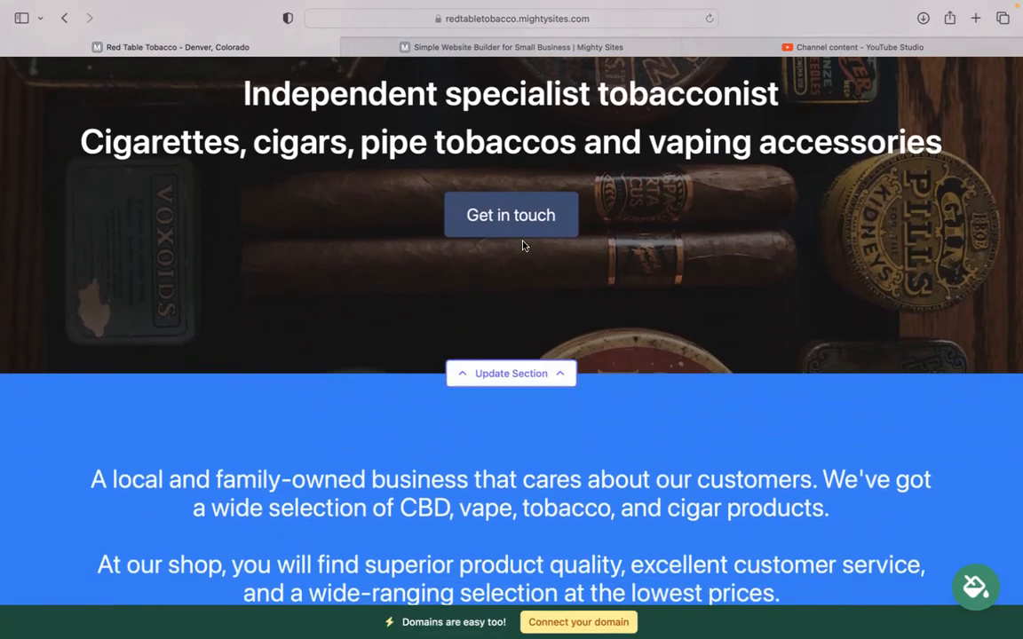
left_click(499, 378)
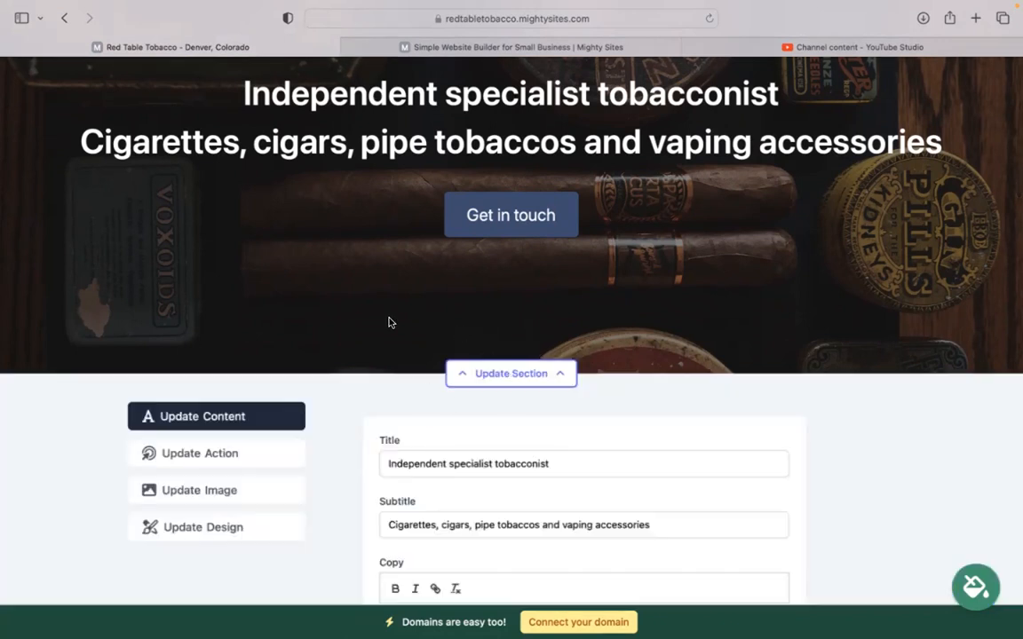
scroll(356, 338, "down", 4)
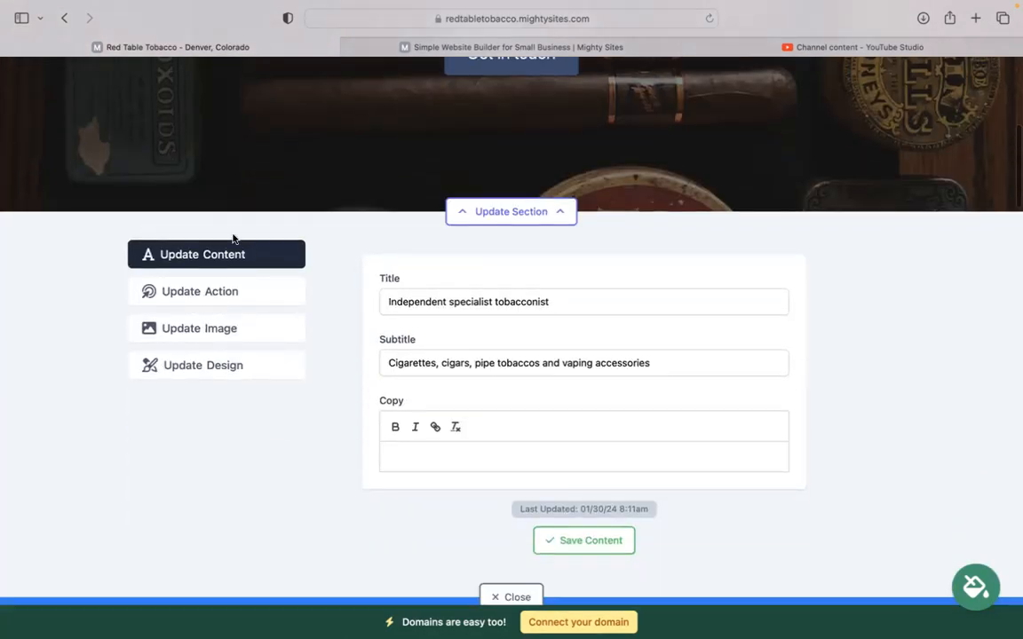
left_click(202, 293)
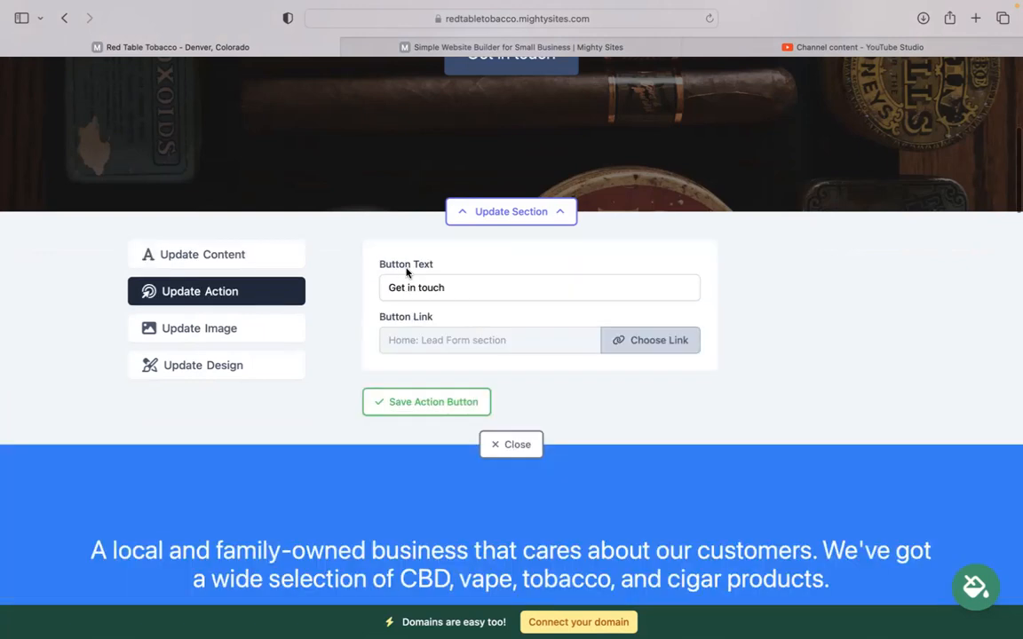
scroll(412, 269, "up", 2)
double_click(431, 373)
left_click(644, 425)
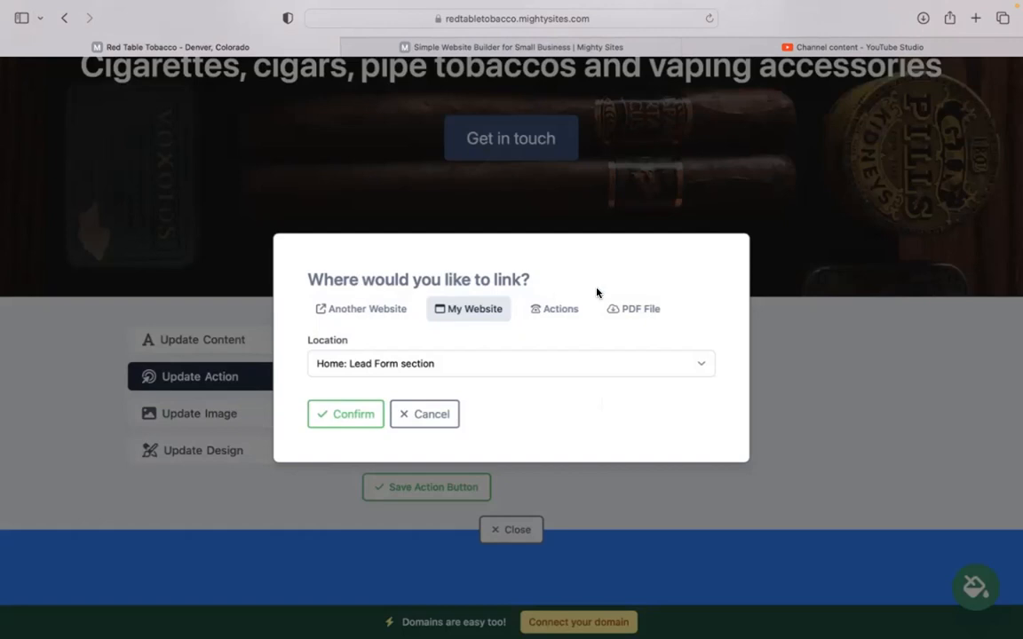
left_click(637, 311)
left_click(376, 413)
left_click(244, 415)
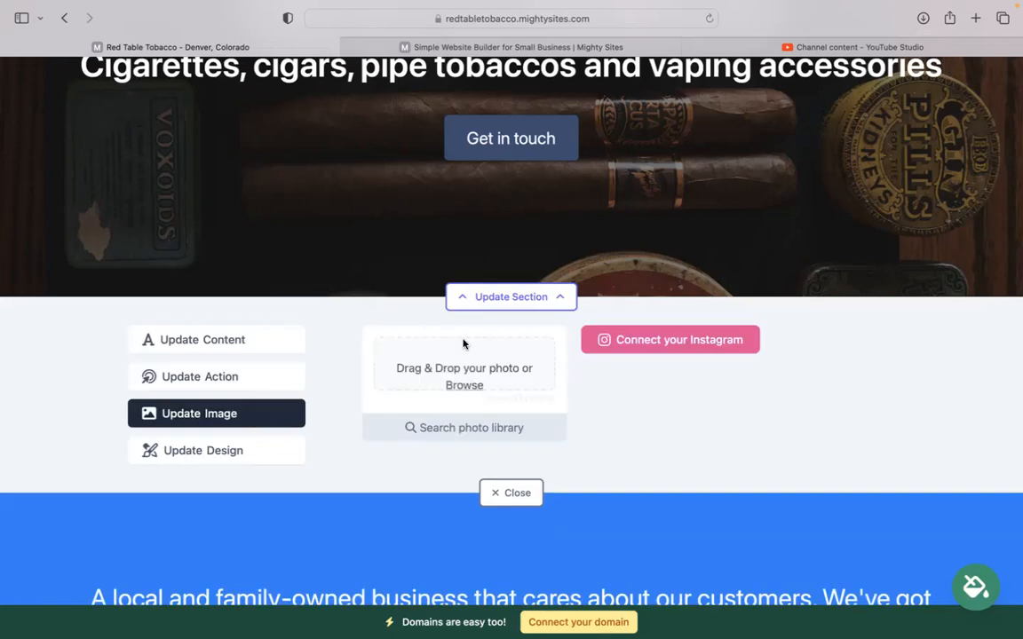
left_click(513, 435)
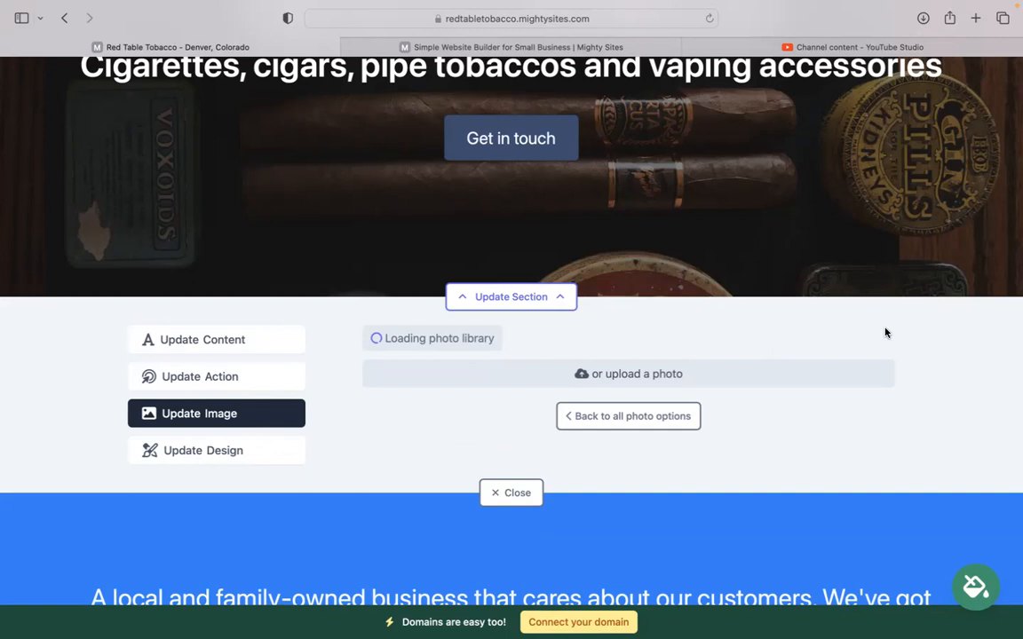
scroll(924, 333, "down", 5)
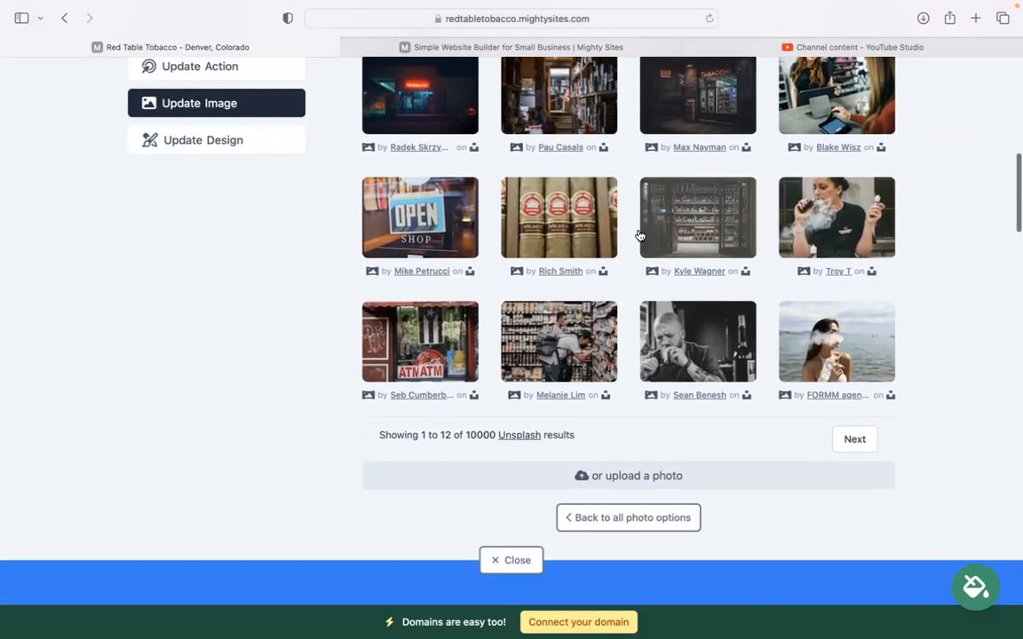
left_click(625, 518)
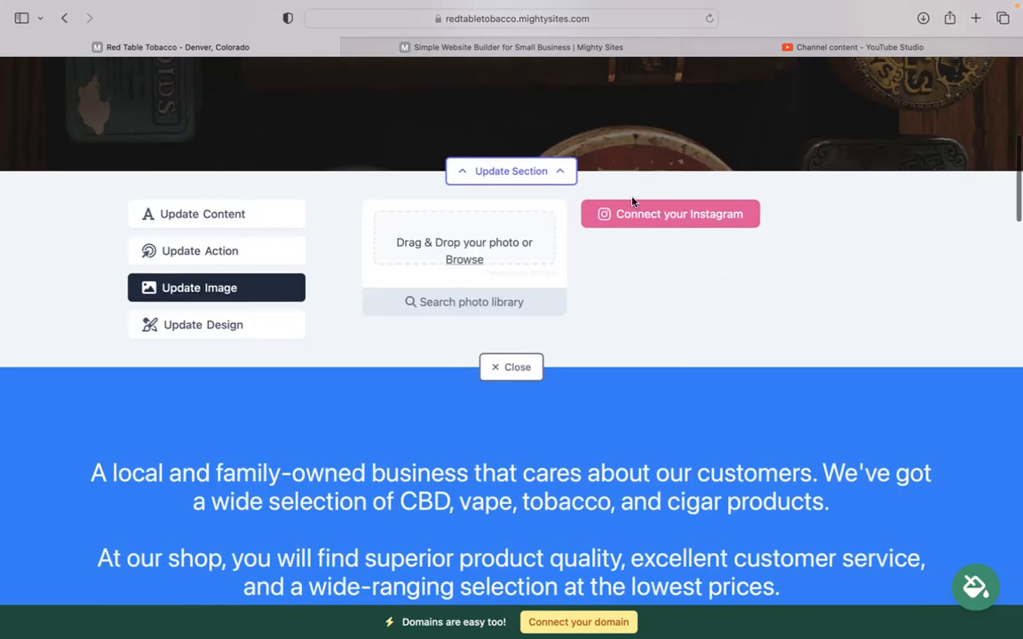
left_click(501, 368)
scroll(501, 371, "down", 10)
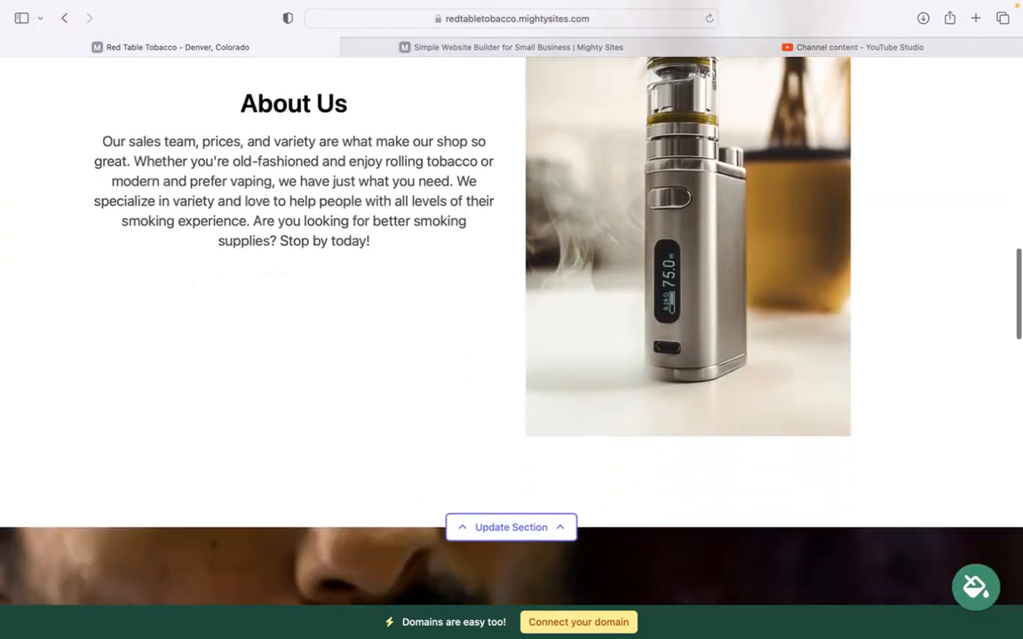
scroll(501, 371, "down", 10)
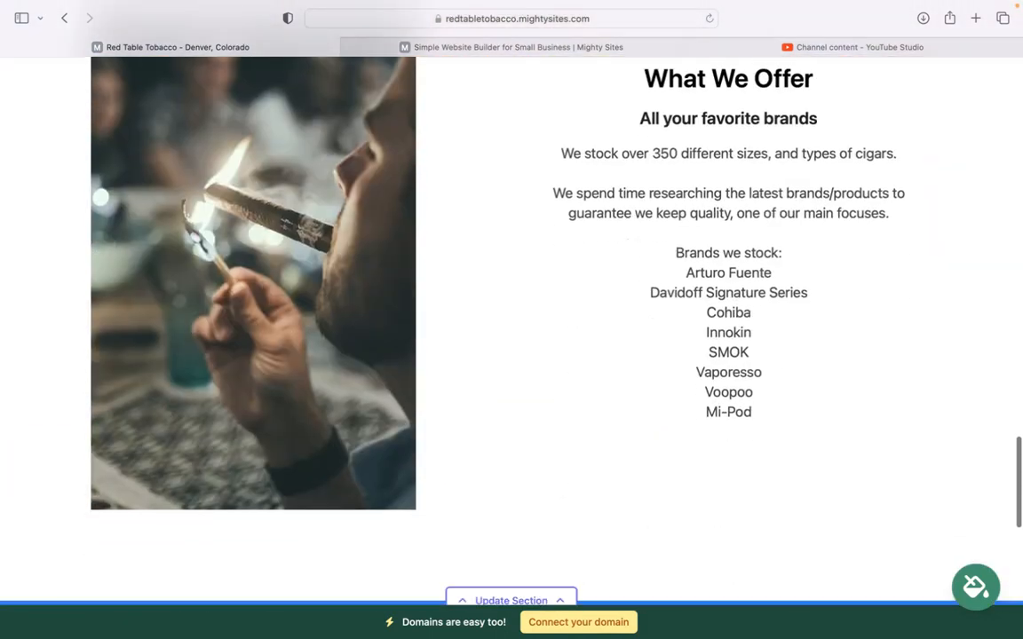
scroll(512, 330, "down", 5)
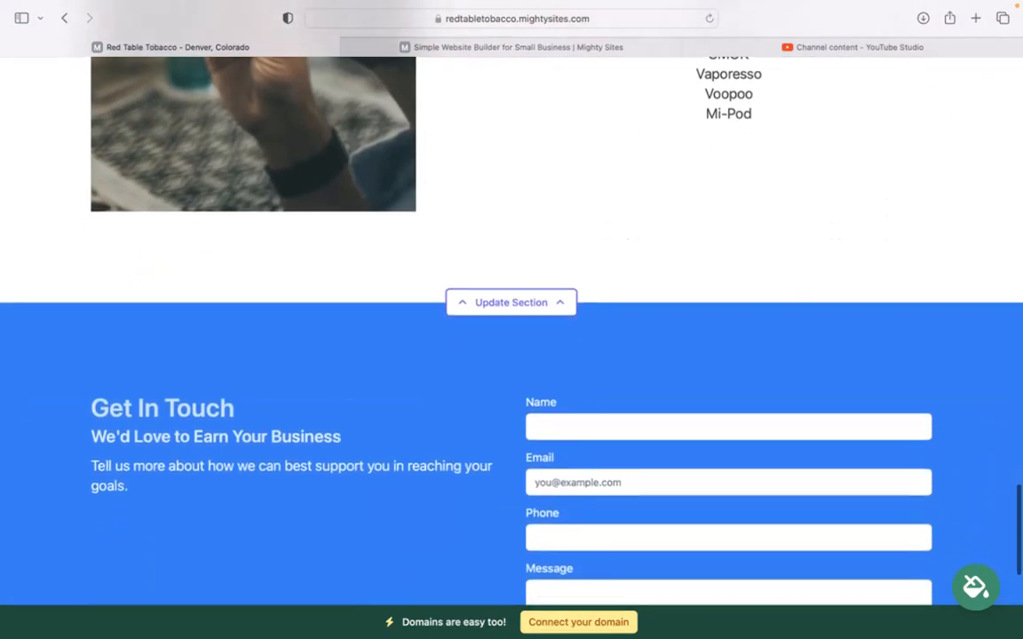
scroll(512, 330, "down", 3)
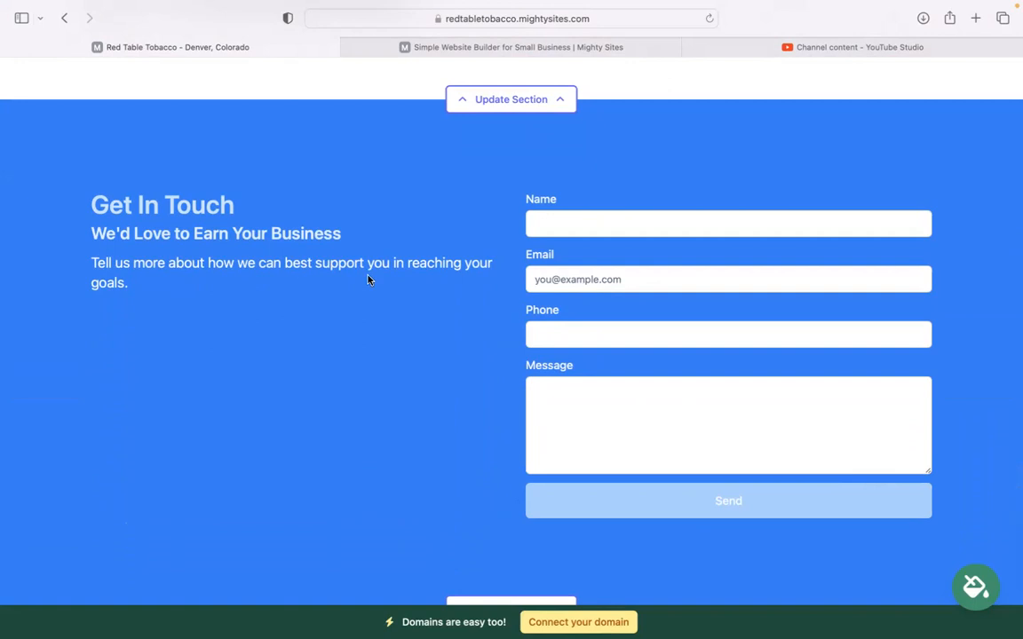
scroll(334, 446, "down", 5)
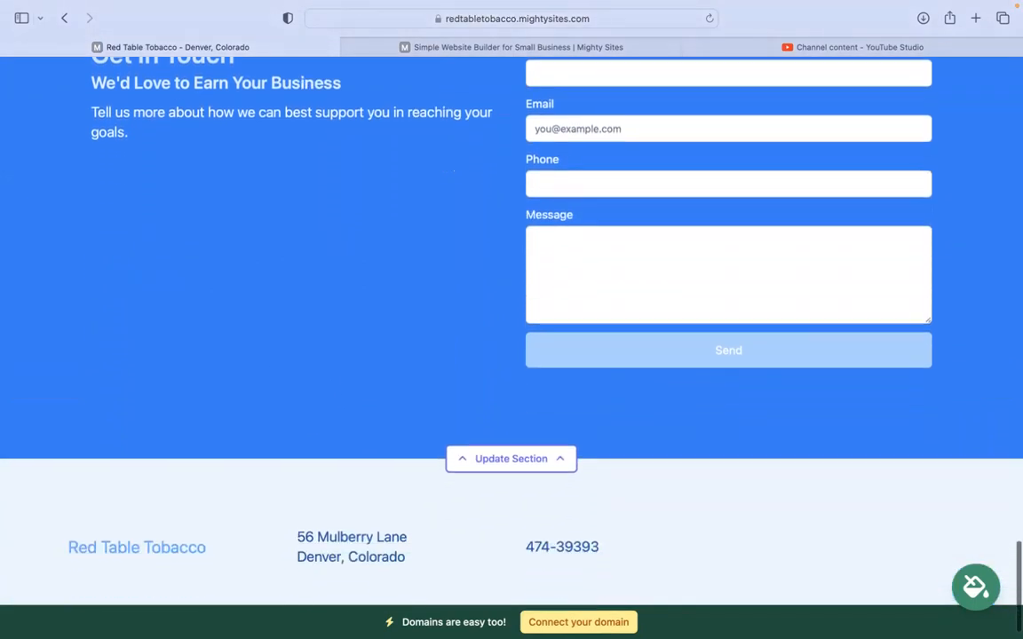
scroll(460, 272, "up", 12)
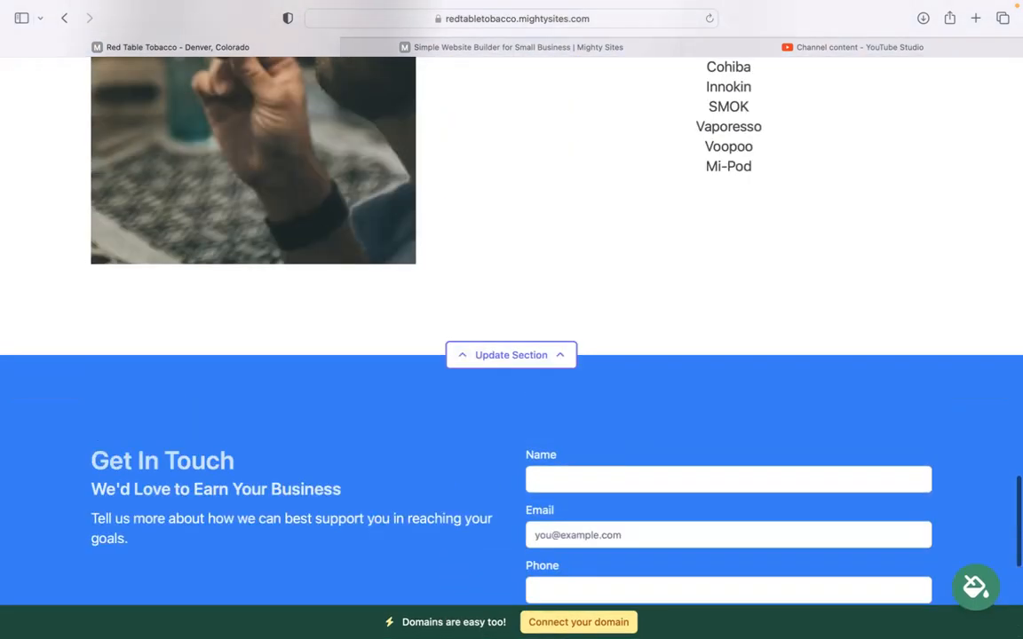
scroll(511, 302, "up", 7)
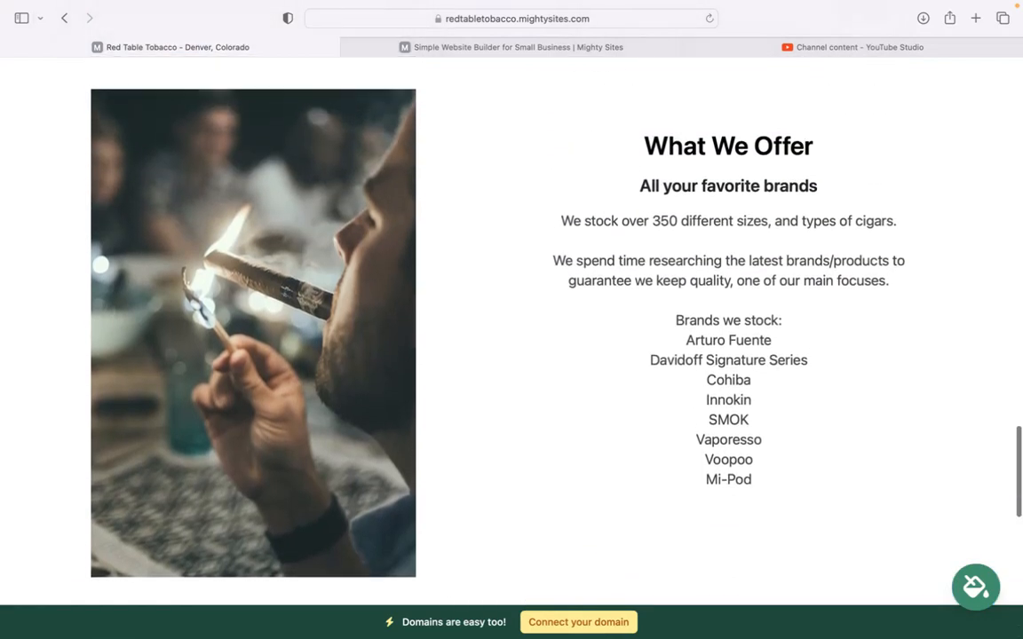
scroll(609, 585, "up", 3)
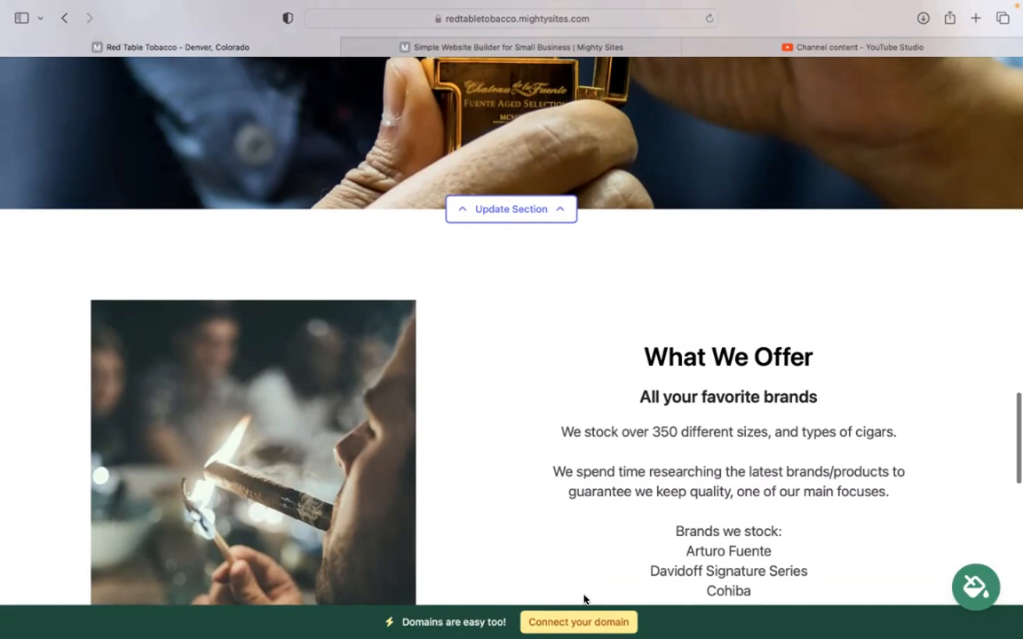
scroll(584, 600, "up", 7)
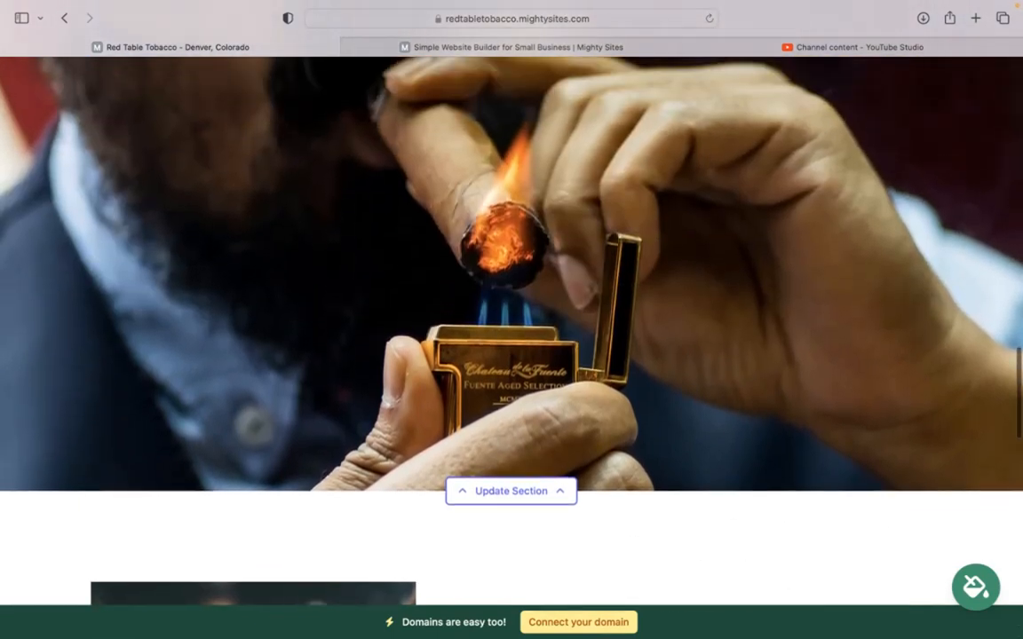
scroll(460, 302, "up", 10)
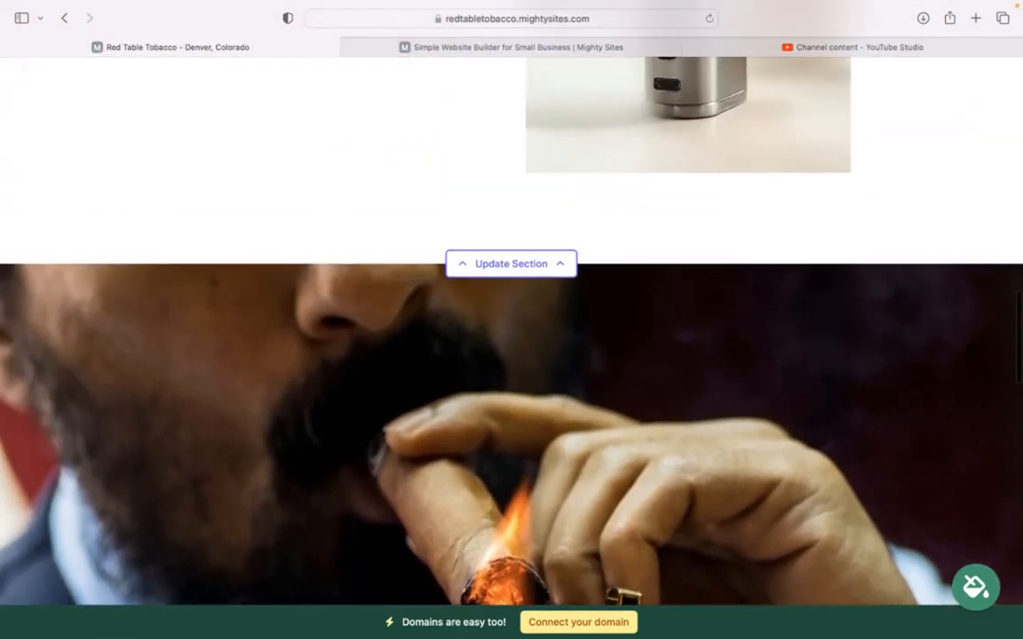
scroll(460, 302, "up", 4)
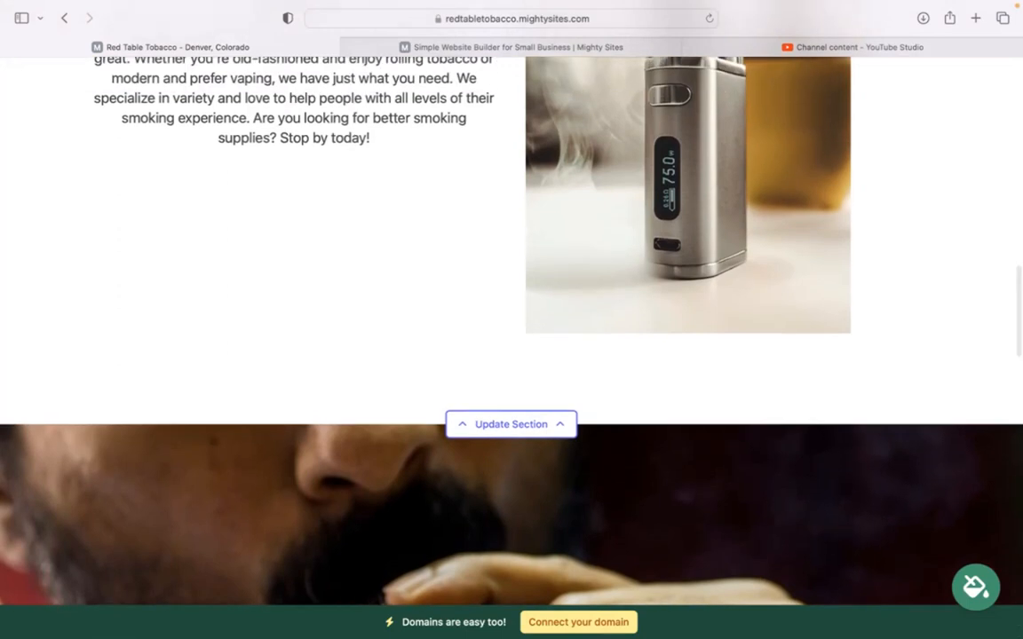
scroll(460, 302, "up", 4)
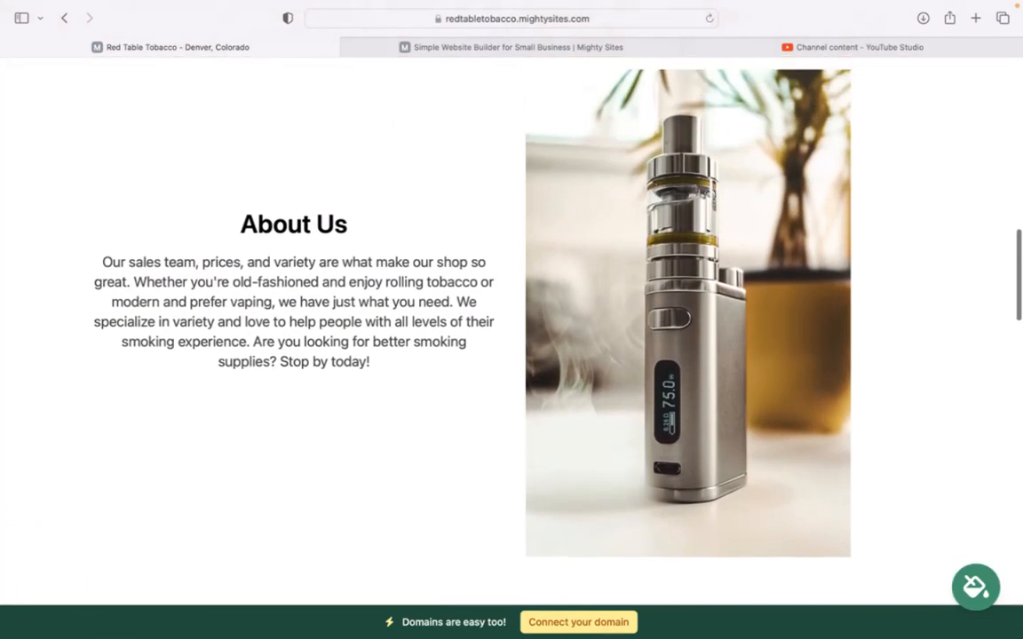
scroll(651, 584, "up", 6)
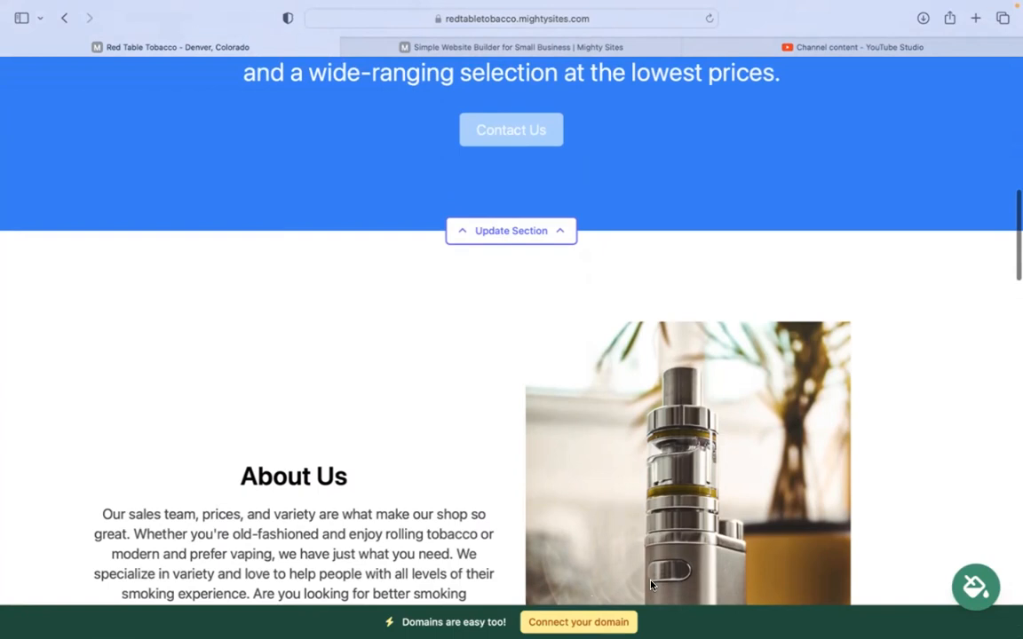
scroll(722, 477, "up", 7)
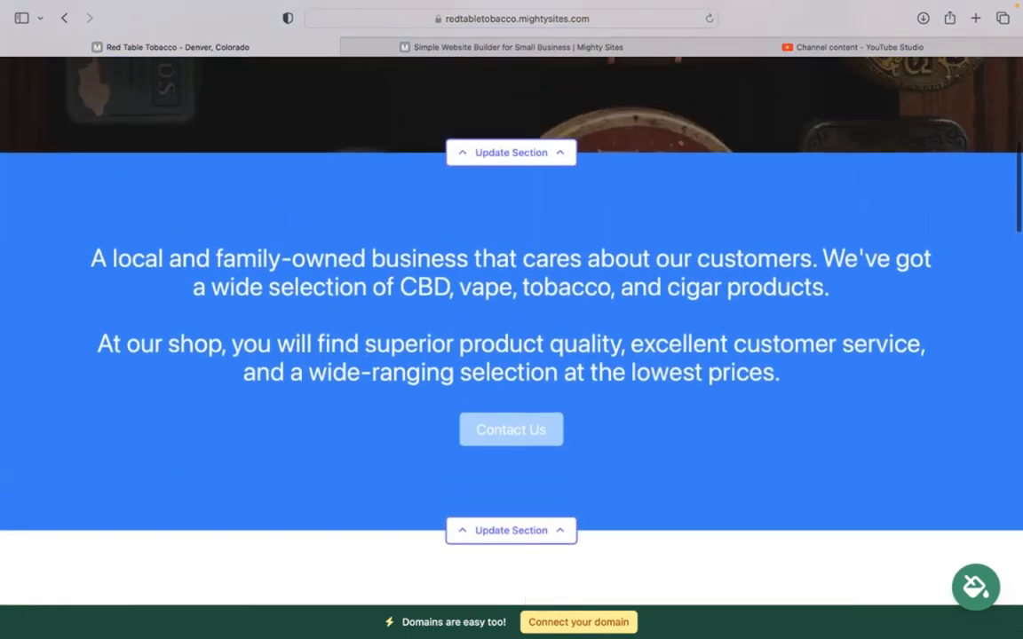
scroll(512, 320, "up", 5)
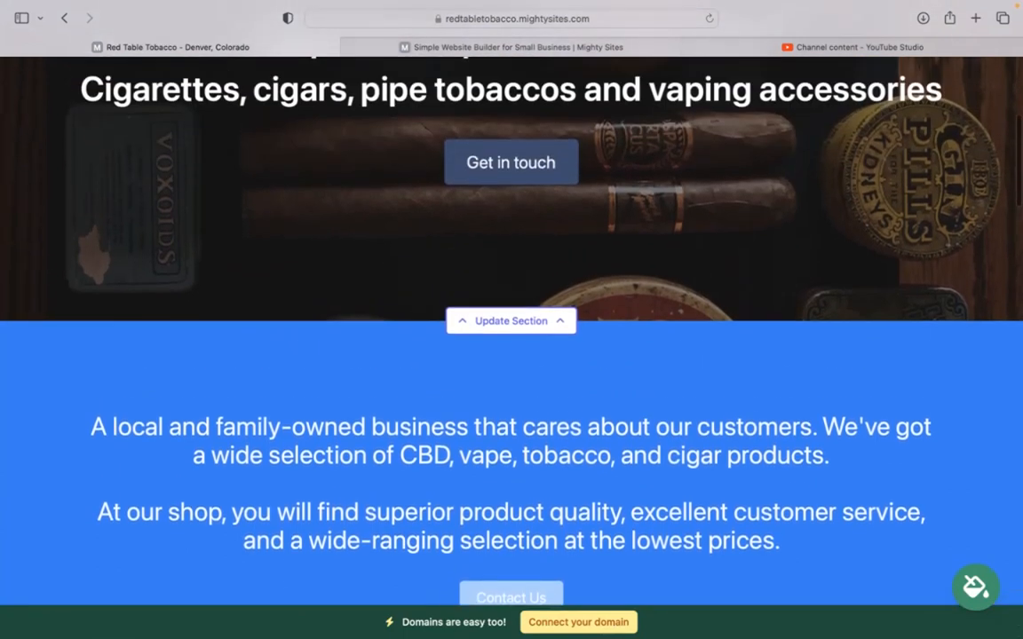
scroll(511, 320, "up", 8)
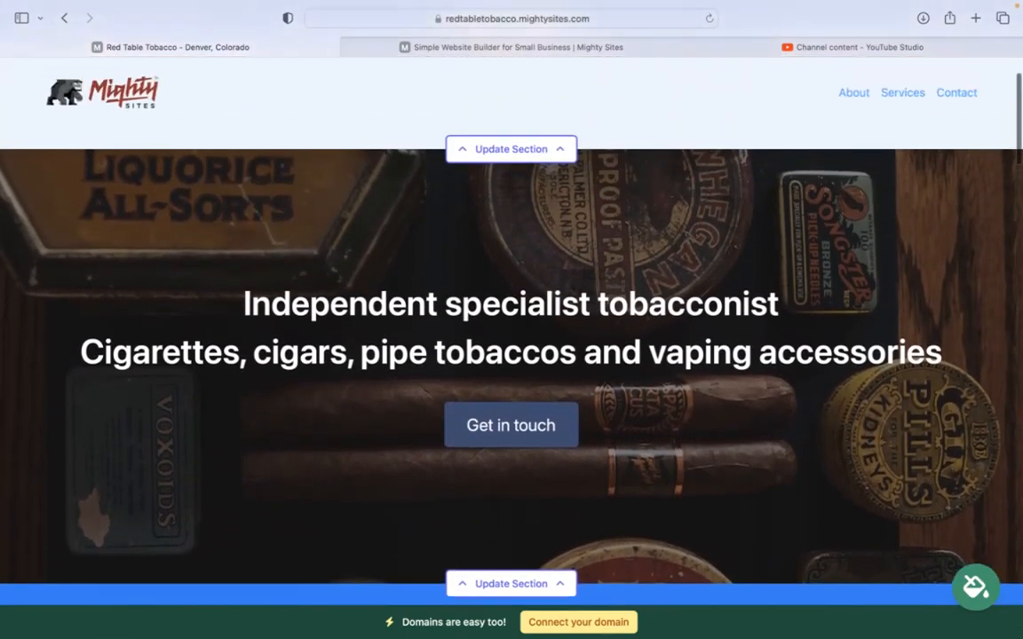